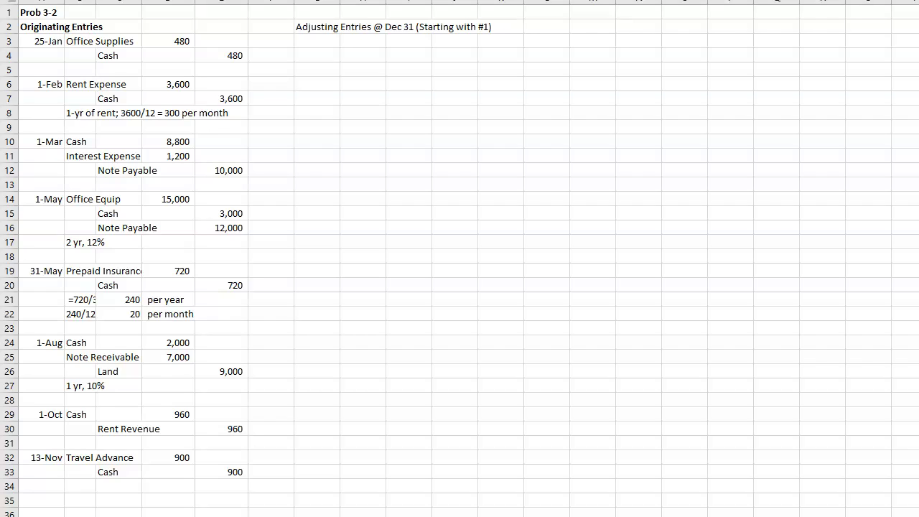
- Bold the 'Adjusting Entries @ Dec 31 (Starting with #1)' heading cell
left_click(315, 29)
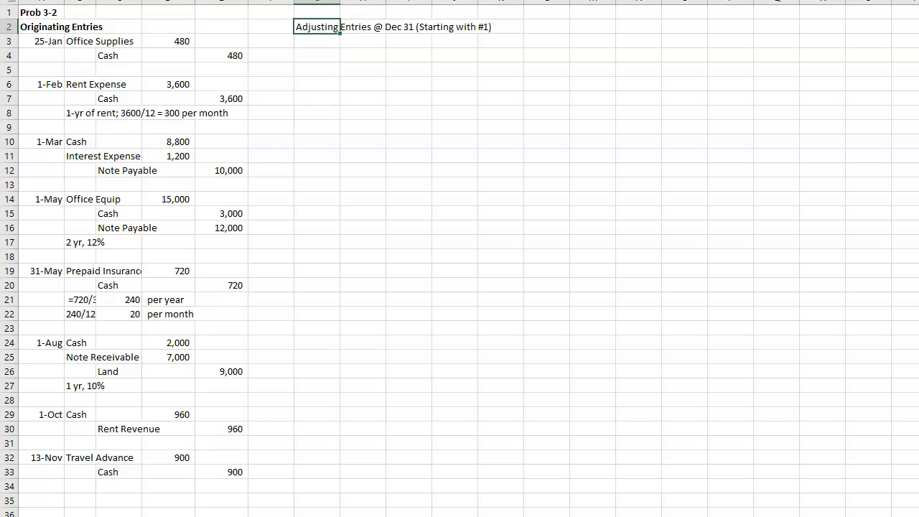
key("ctrl+b")
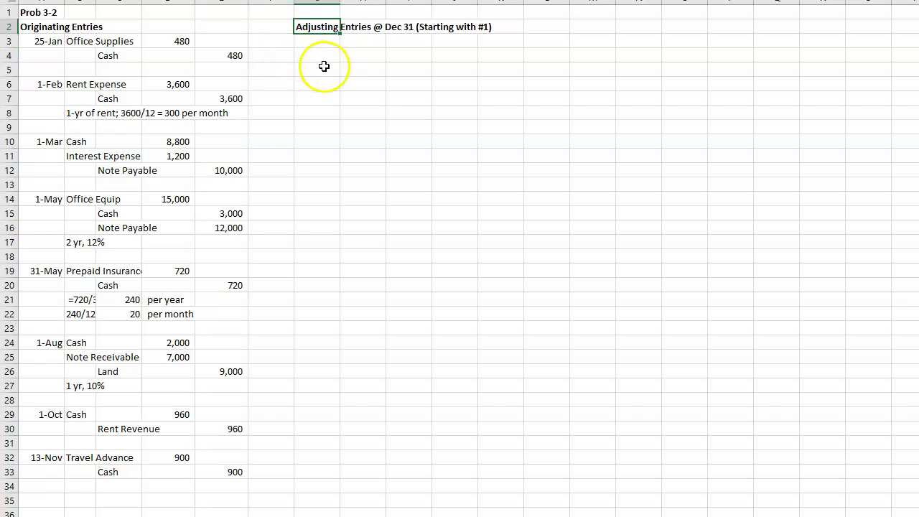
left_click(319, 38)
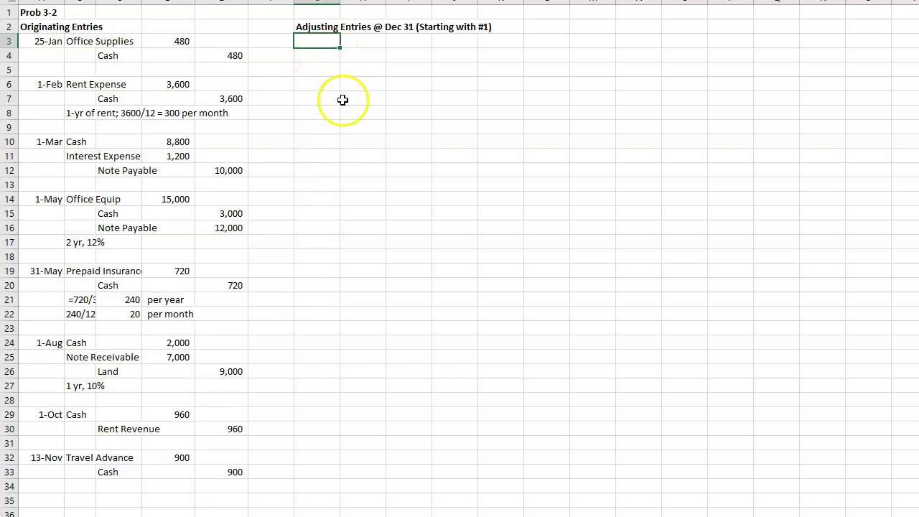
left_click(321, 35)
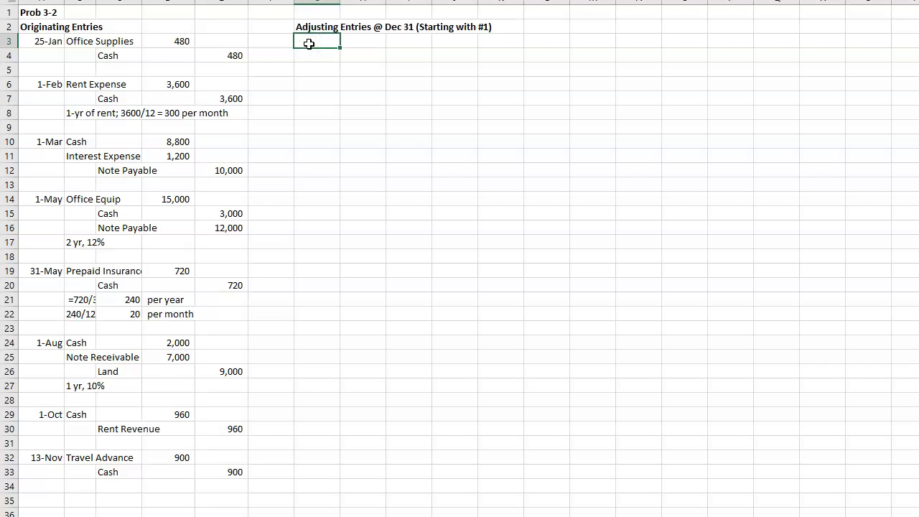
- Number entry 1 and enter Property Tax Expense and indented Property Tax Payable accounts
type("1.")
key("Tab")
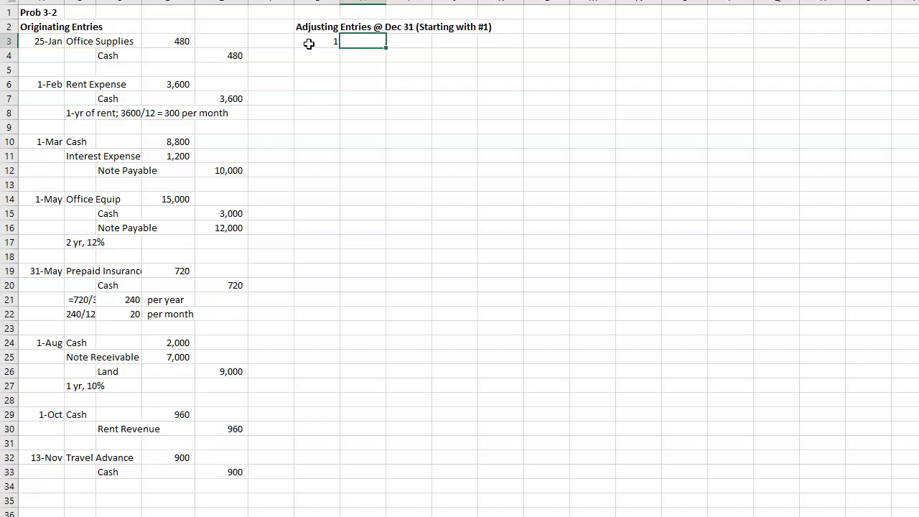
type("Property Tax Expense")
key("Return")
key("Tab")
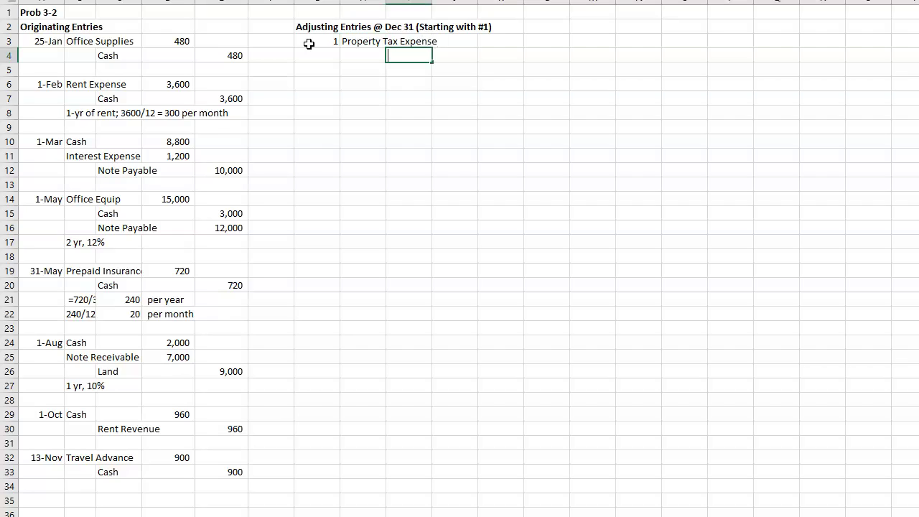
type("Property Tax Payalb")
key("BackSpace")
key("BackSpace")
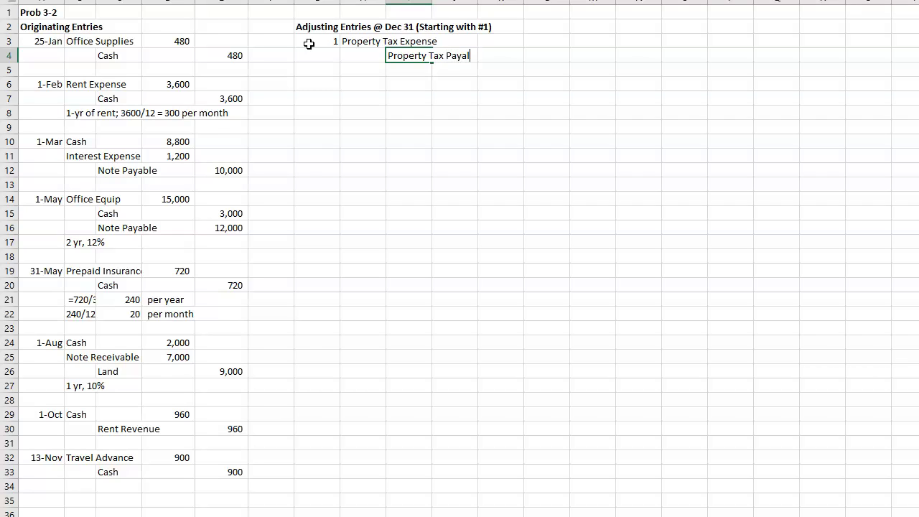
type("ble")
key("Tab")
key("Tab")
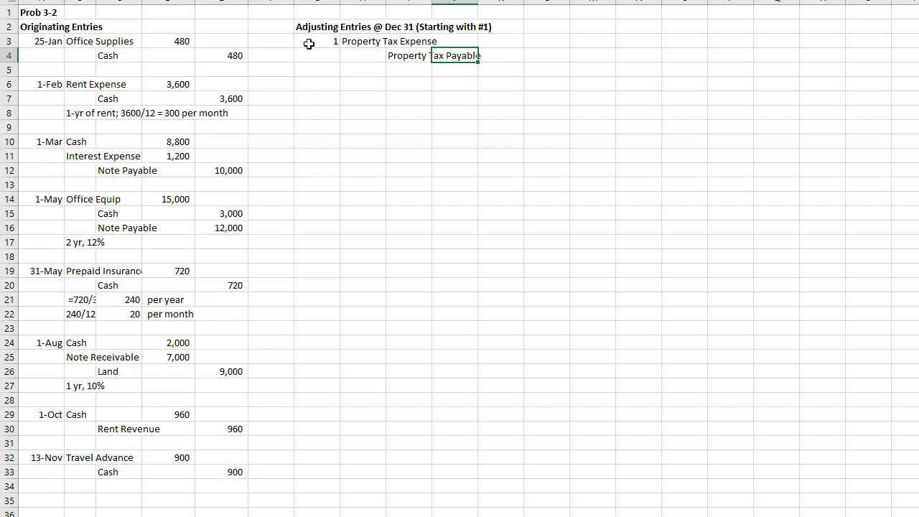
- Enter 2300 as both the debit and credit amounts of entry 1
key("Up")
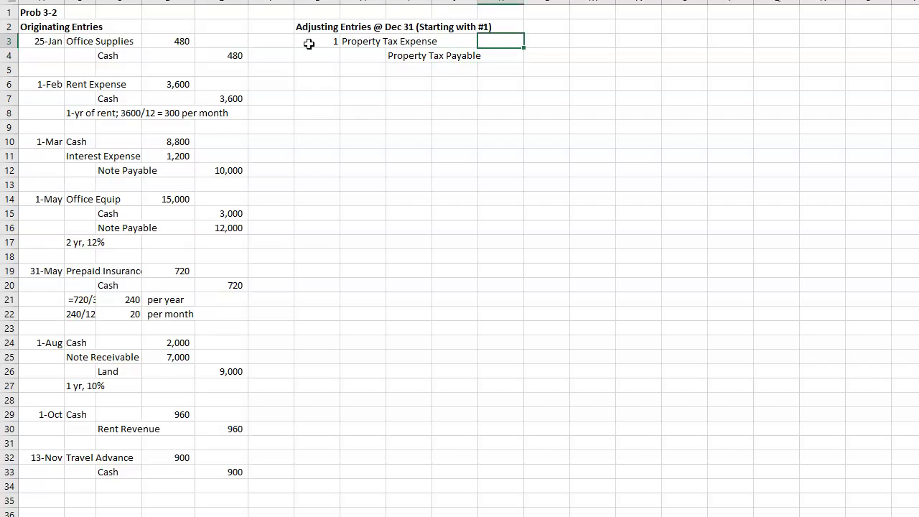
type("2300")
key("Return")
key("Right")
type("2300")
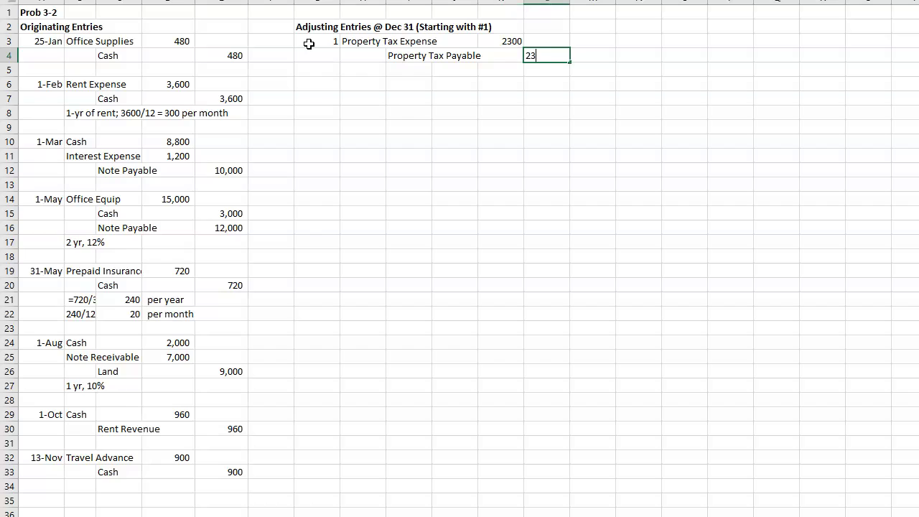
key("Return")
- Format both amount columns in Comma Style with no decimal places
left_click_drag(504, 40, 551, 473)
key("alt+h")
key("k")
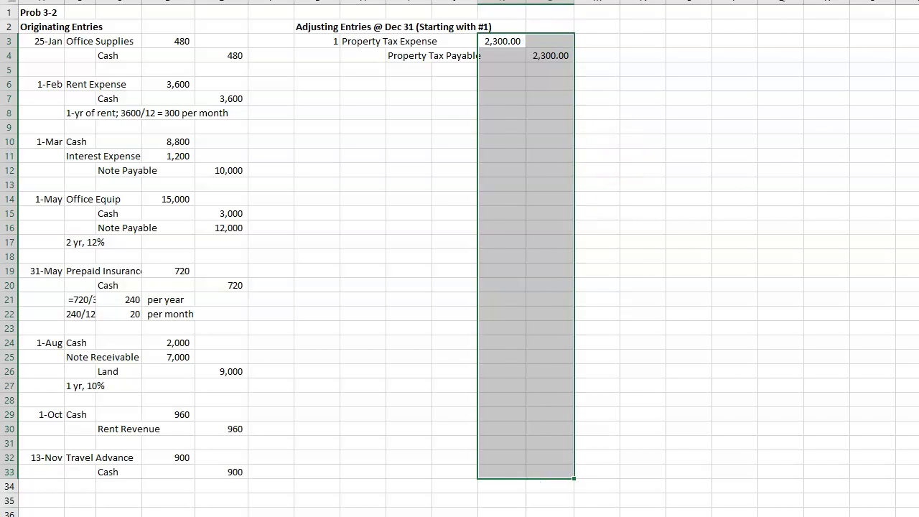
key("alt+h")
key("9")
key("alt+h")
key("9")
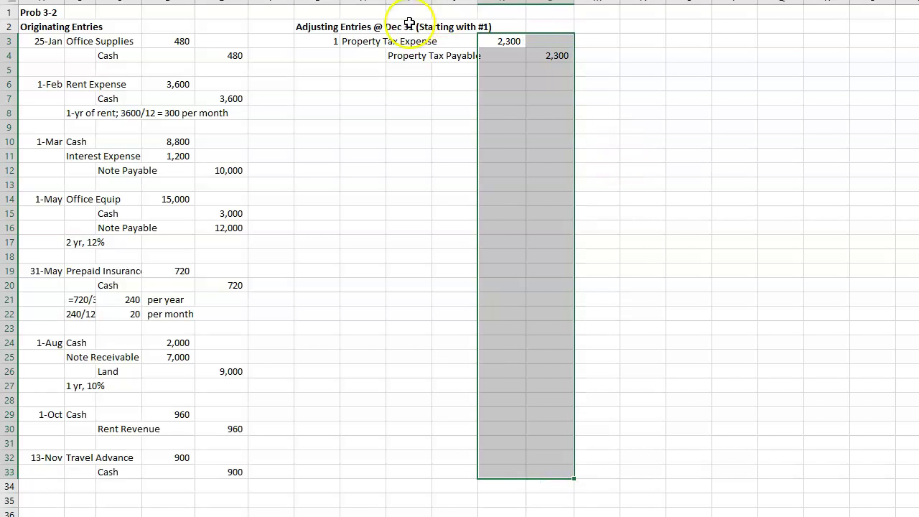
left_click(324, 86)
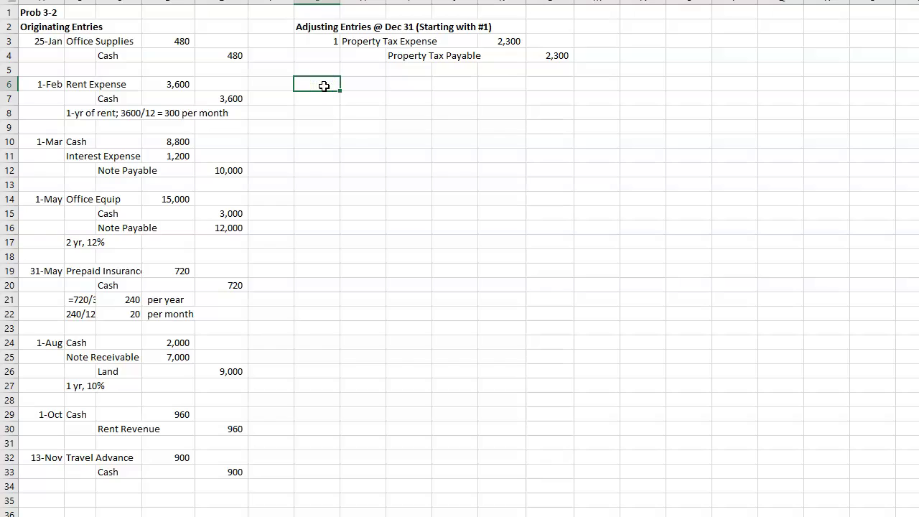
- Number entry 2 and enter Utility Expense and Utility Payable accounts
type("2")
key("Tab")
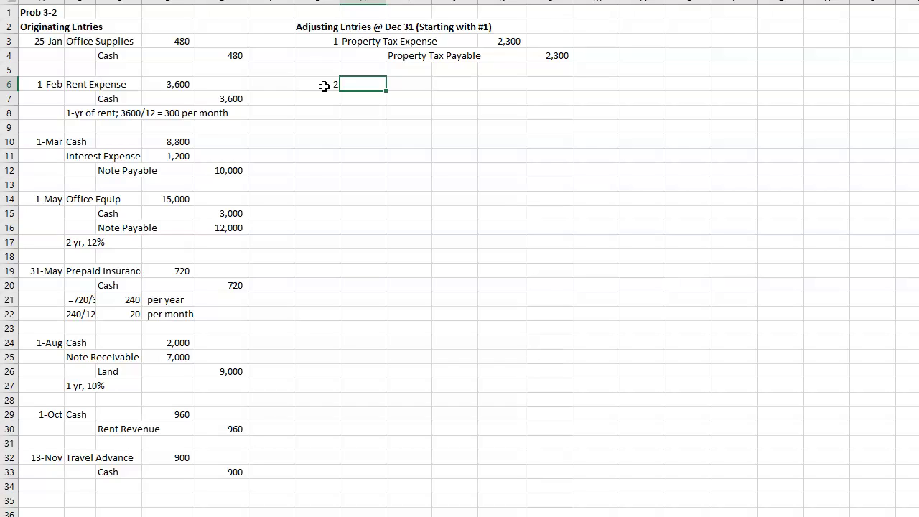
type("Utility Expense")
key("Return")
key("Tab")
type("U")
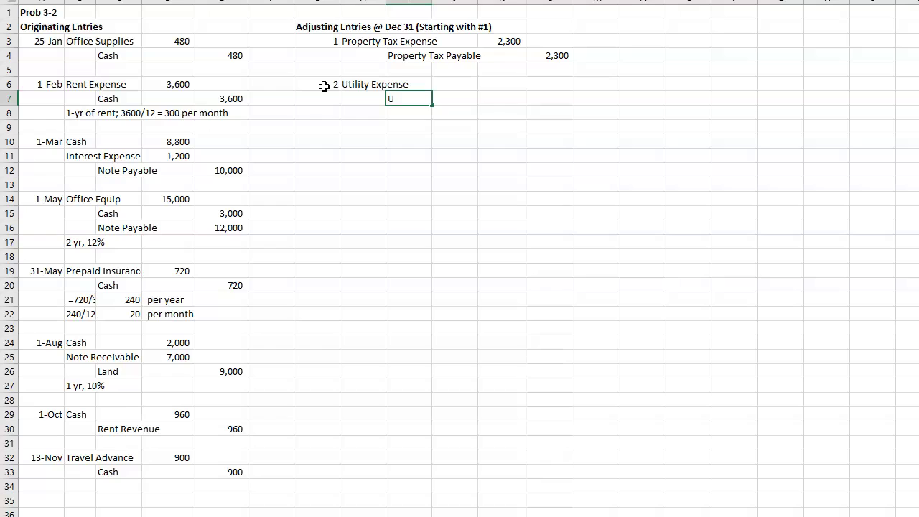
type("tility Payable")
key("Tab")
- Enter 302 as the debit and credit amounts of entry 2
key("Tab")
key("Up")
type("3")
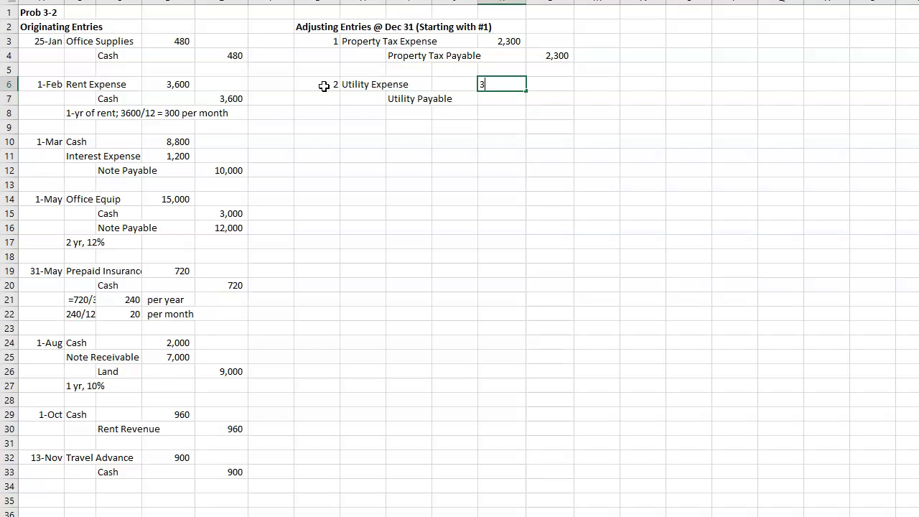
type("02")
key("Return")
key("Tab")
type("3")
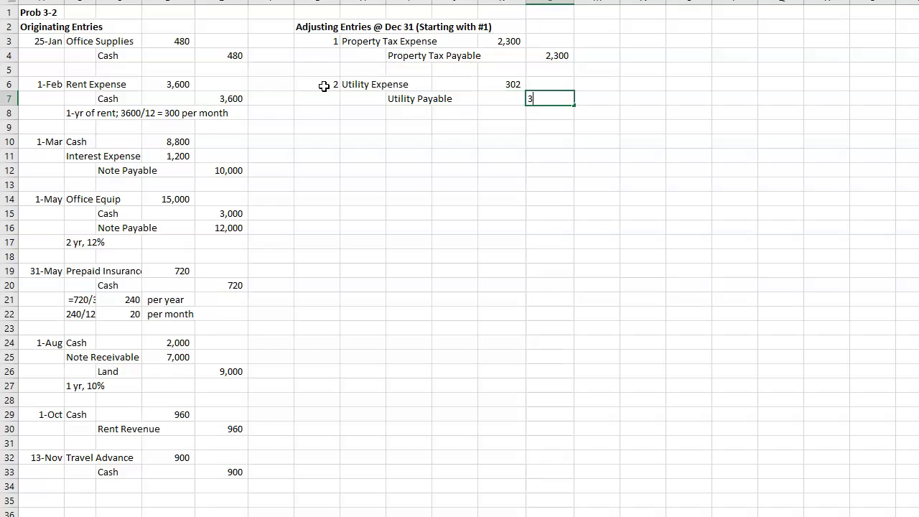
type("02")
key("Return")
key("Return")
key("Left")
key("Left")
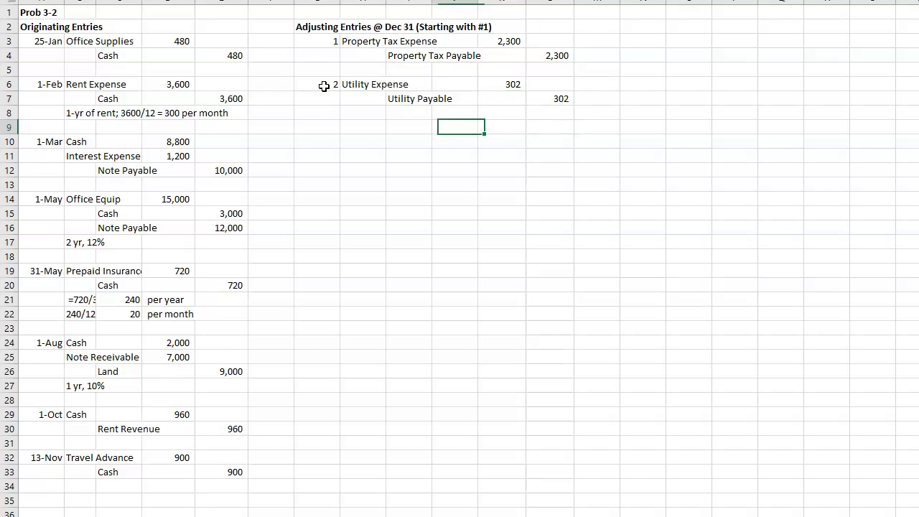
key("Left")
key("Left")
- Number entry 3 and enter Salary Expense and Salary Payable accounts
type("3")
key("Tab")
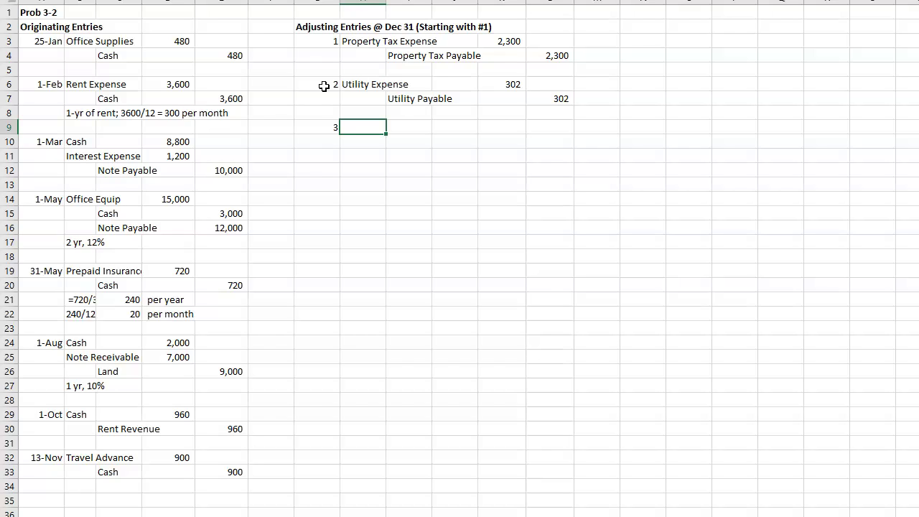
type("Salary Expense")
key("Return")
type("Sal")
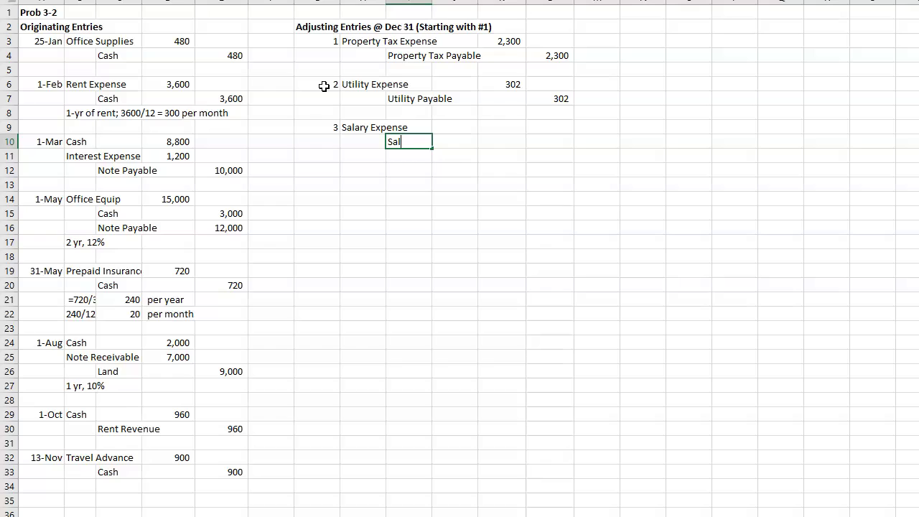
type("ary Payable")
key("Tab")
- Enter 927 as the debit and credit amounts of entry 3
key("Up")
key("Right")
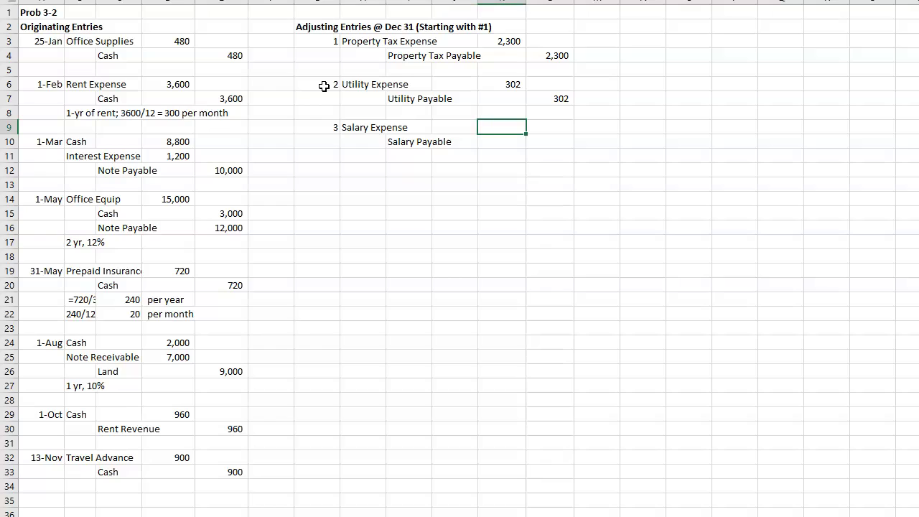
type("927")
key("Return")
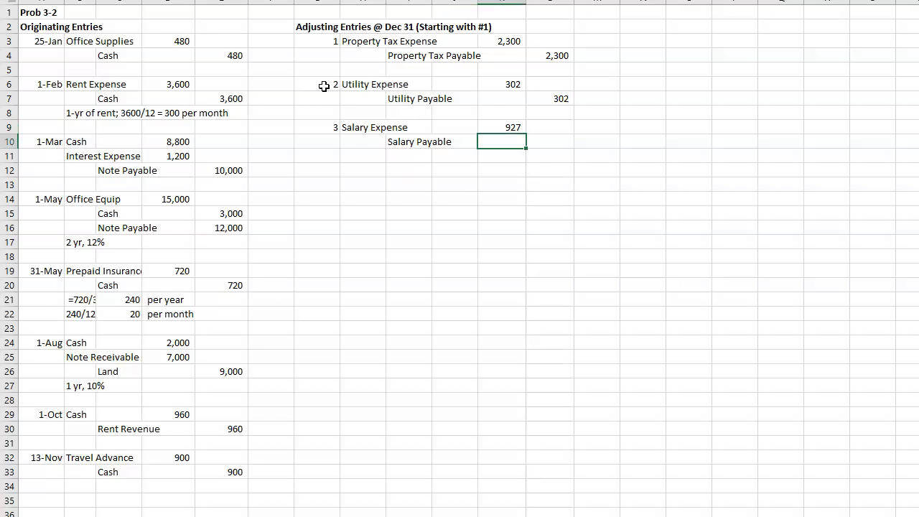
key("Right")
type("927")
key("Return")
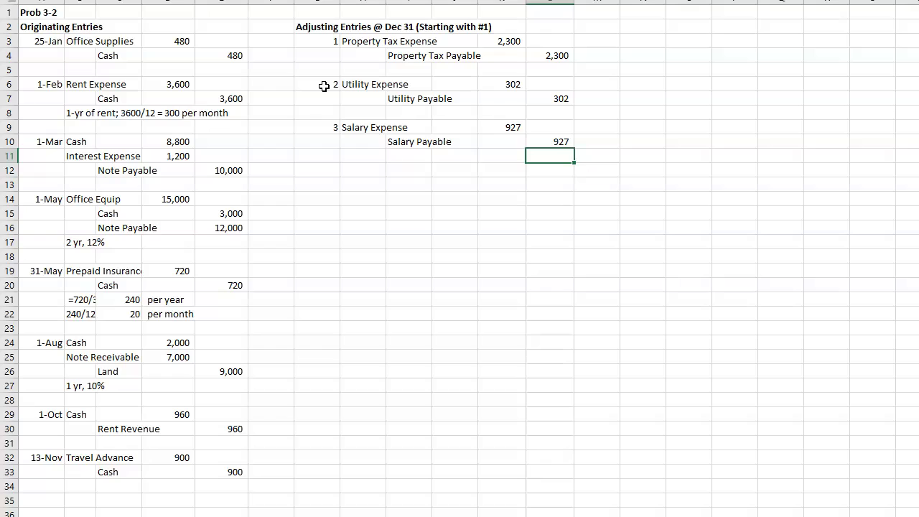
key("Down")
key("Left")
key("Left")
key("Left")
key("Left")
key("Left")
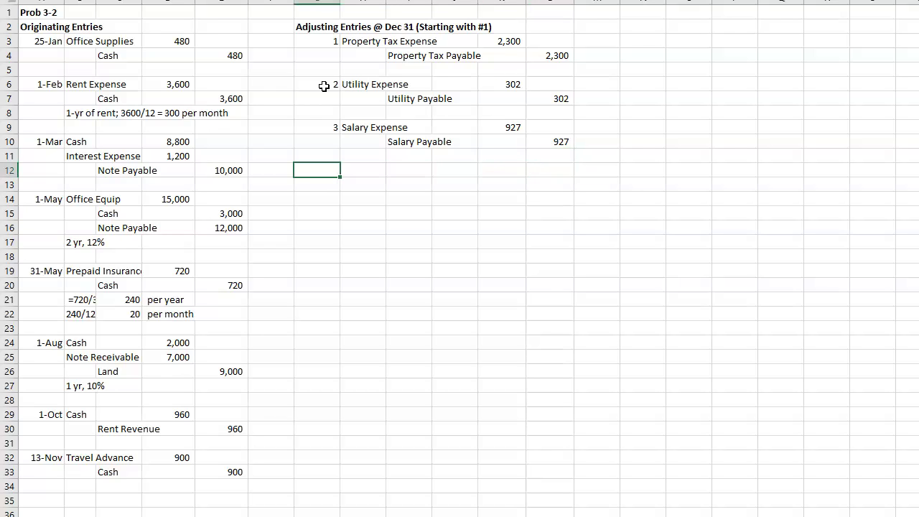
- Number entry 4 and check the Nov 13 Travel Advance 900 originating entry
type("4")
key("Tab")
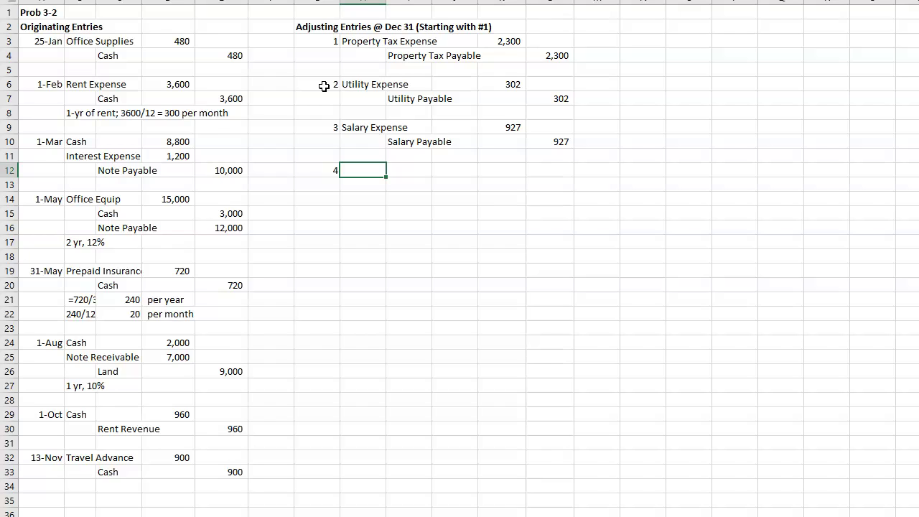
left_click(78, 458)
left_click(179, 457)
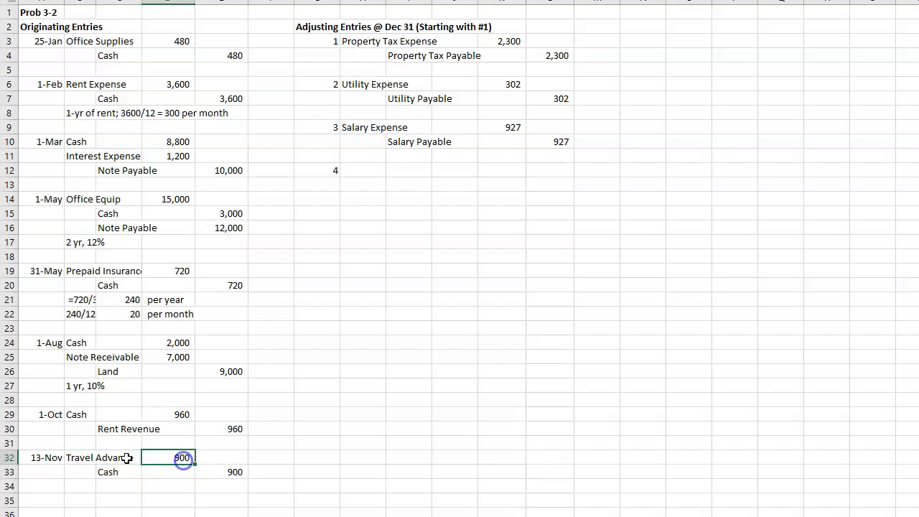
left_click(85, 457)
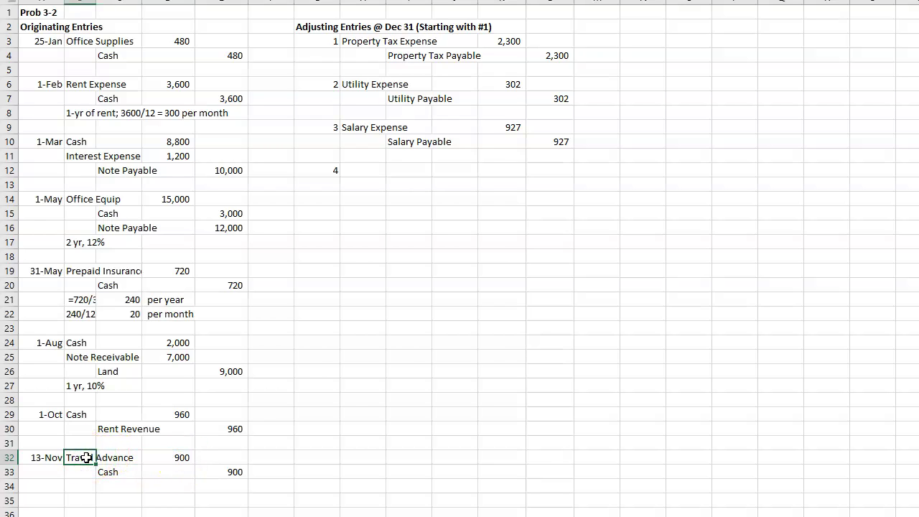
left_click(320, 259)
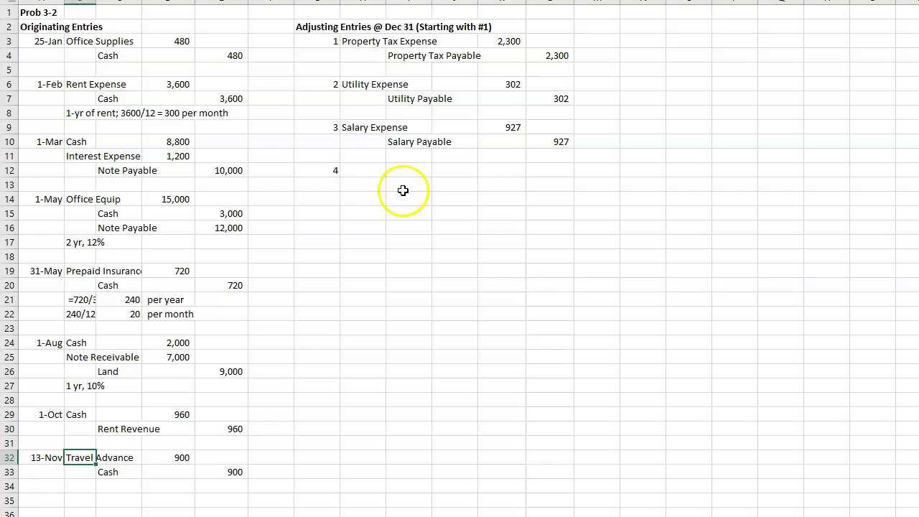
- Enter Travel Expense as debit and Travel Aadvance as credit account for entry 4
left_click(415, 186)
type("Tra")
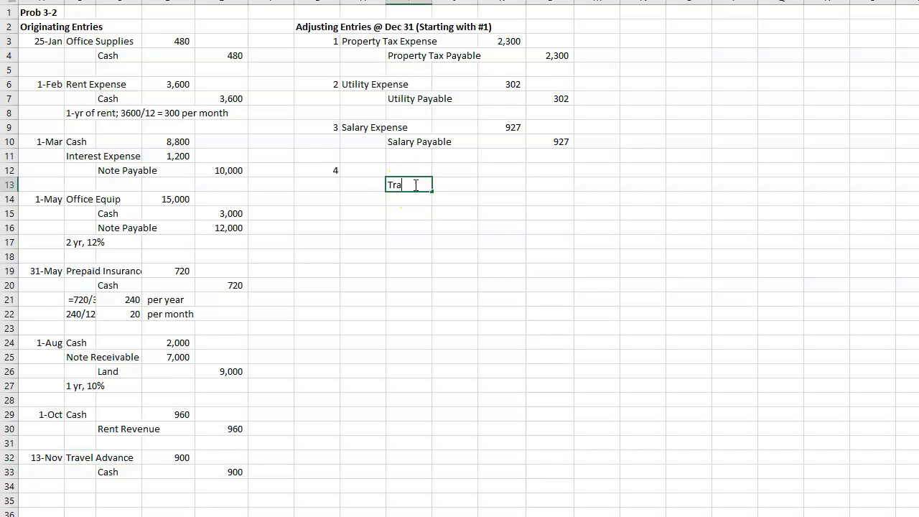
type("vel Aadvance")
key("Up")
key("Left")
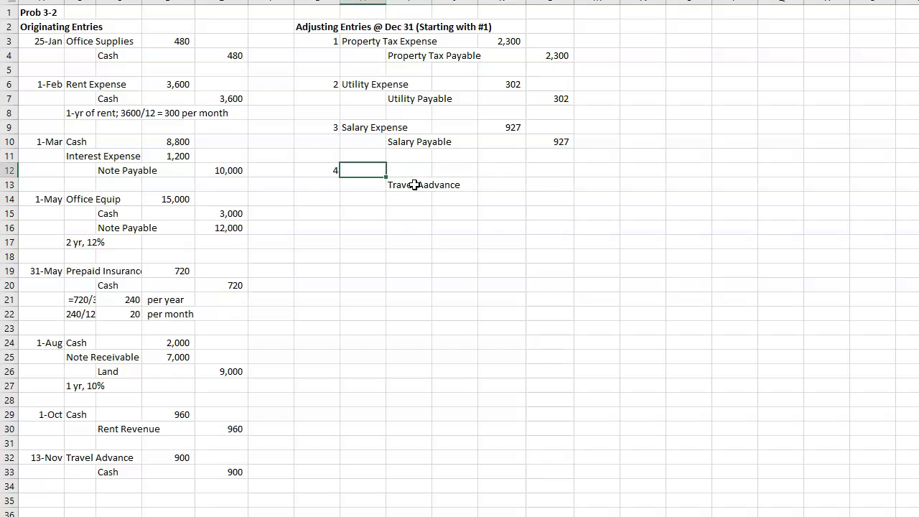
type("Travel Expense")
key("Right")
key("Right")
key("Right")
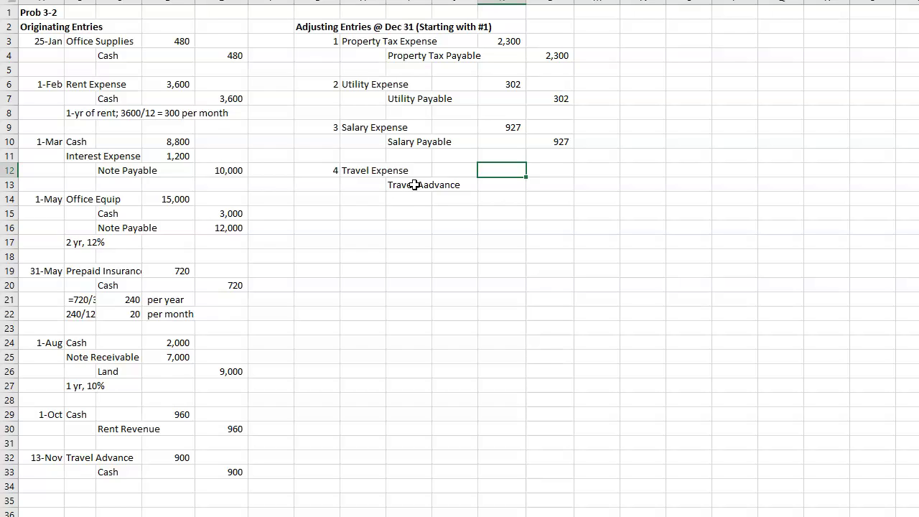
- Enter 787 as both the debit and credit amounts of entry 4
type("787")
key("Return")
key("Right")
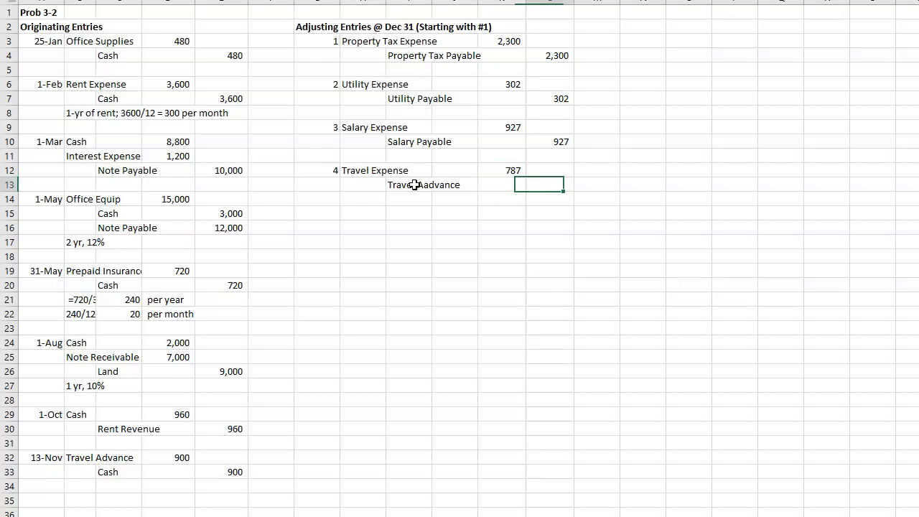
type("787")
key("Return")
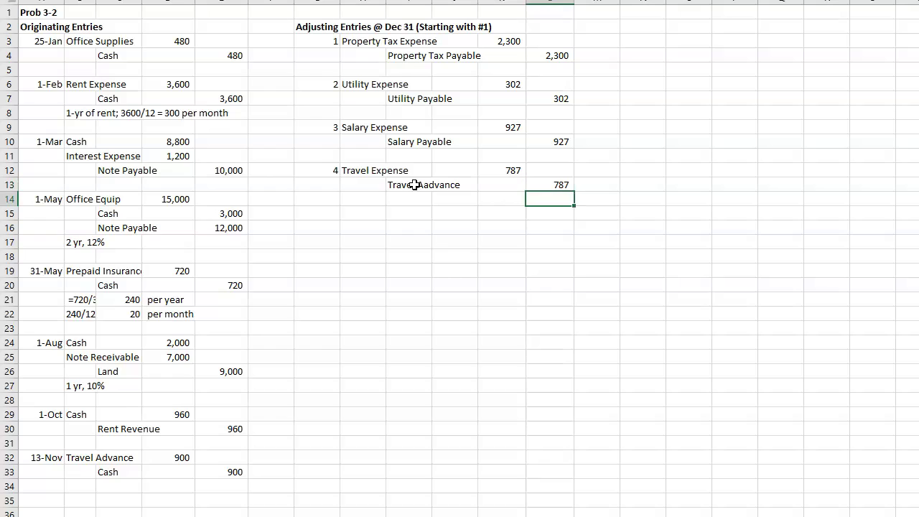
key("Down")
key("Left")
key("Left")
key("Left")
key("Left")
key("Left")
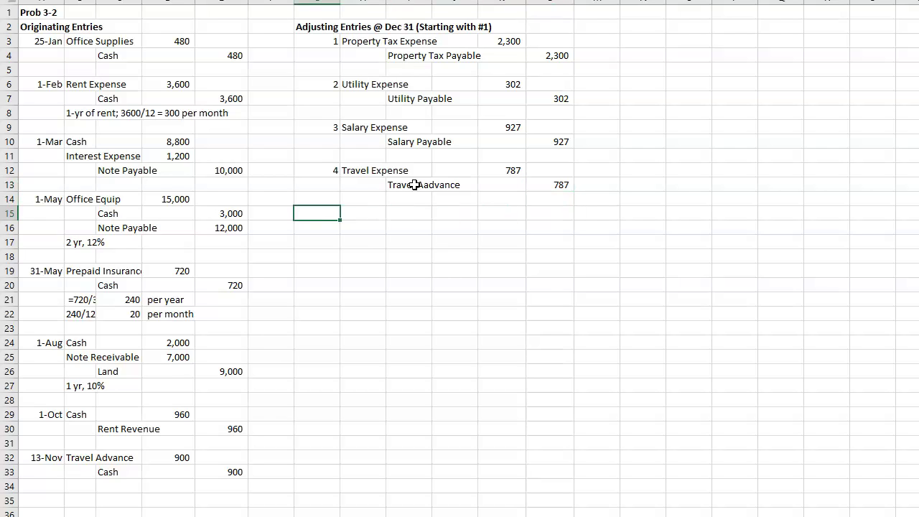
- Number entry 5 and add the supplies note '=129+480-174=used' below it
type("5")
key("Right")
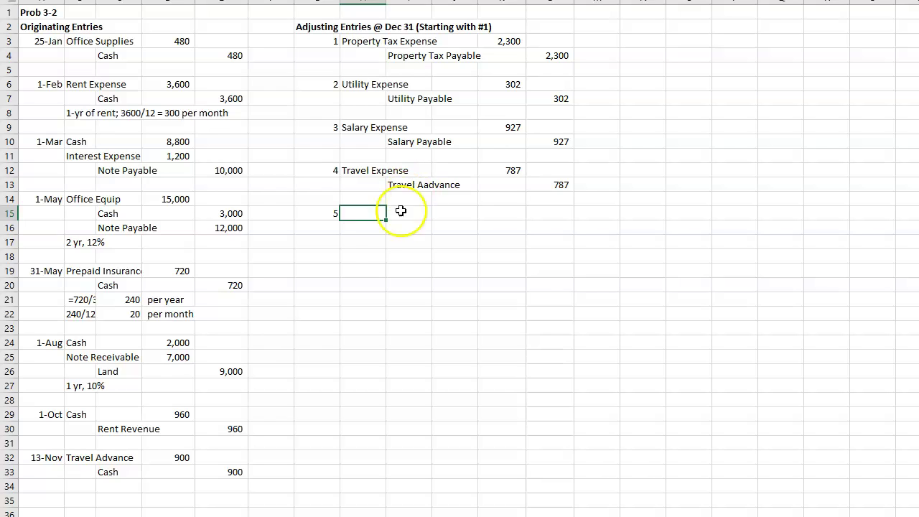
left_click(371, 242)
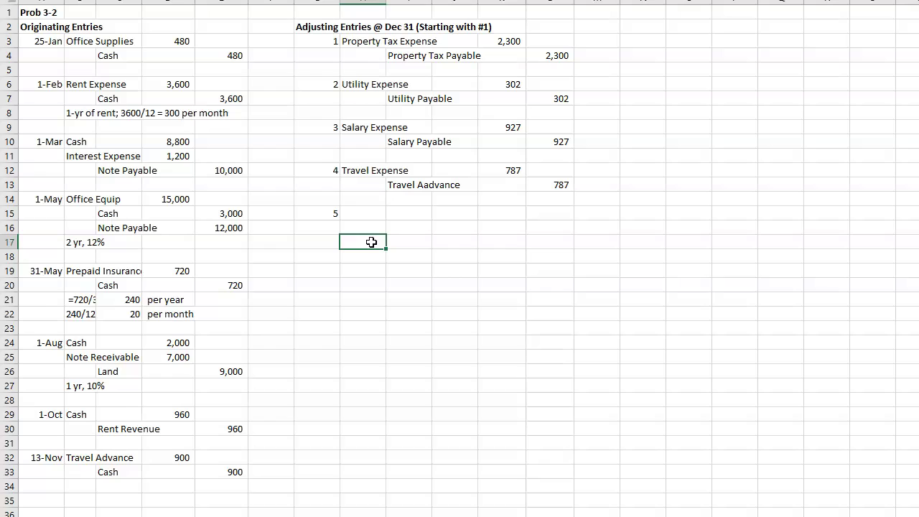
left_click(367, 253)
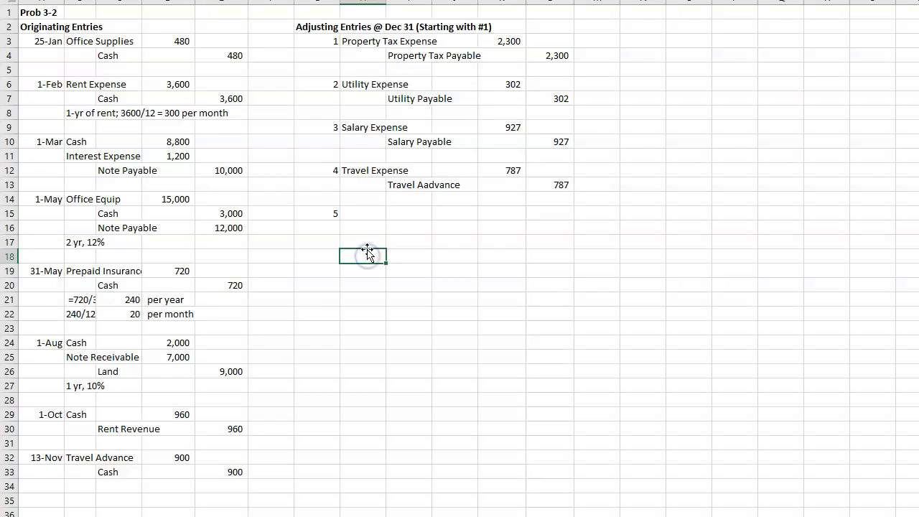
left_click(365, 244)
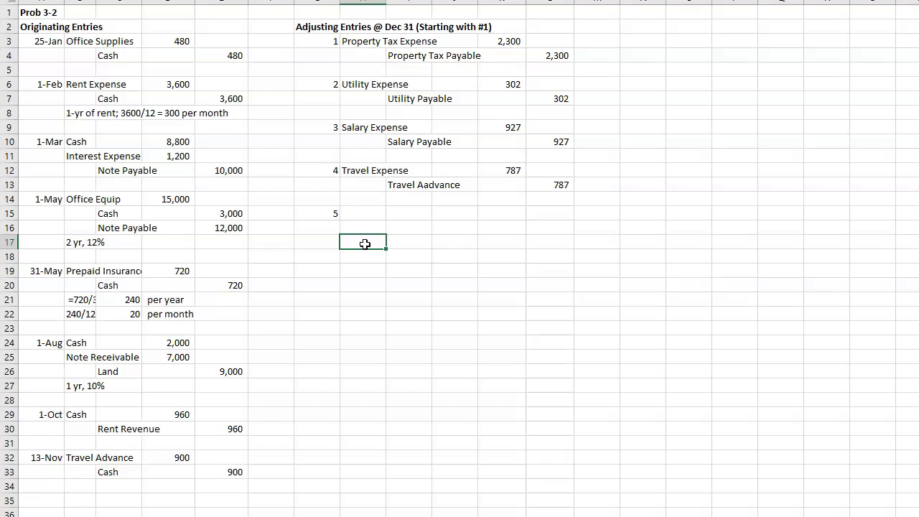
double_click(365, 243)
type("=")
type(" 129")
type("*")
type("480")
type("-")
type("174")
type("+")
key("BackSpace")
type("=used")
key("Right")
- Enter Supplies Expense as debit and Office Supplies as credit account for entry 5
key("Up")
key("Up")
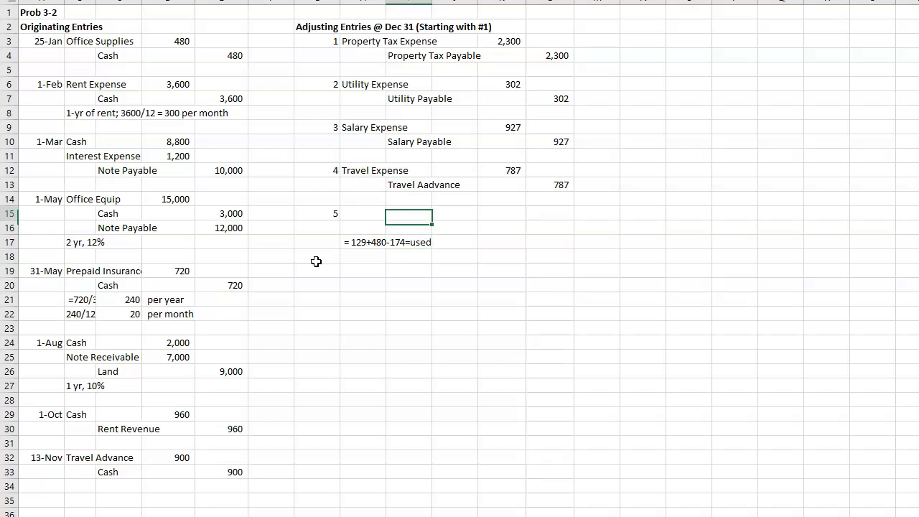
key("Left")
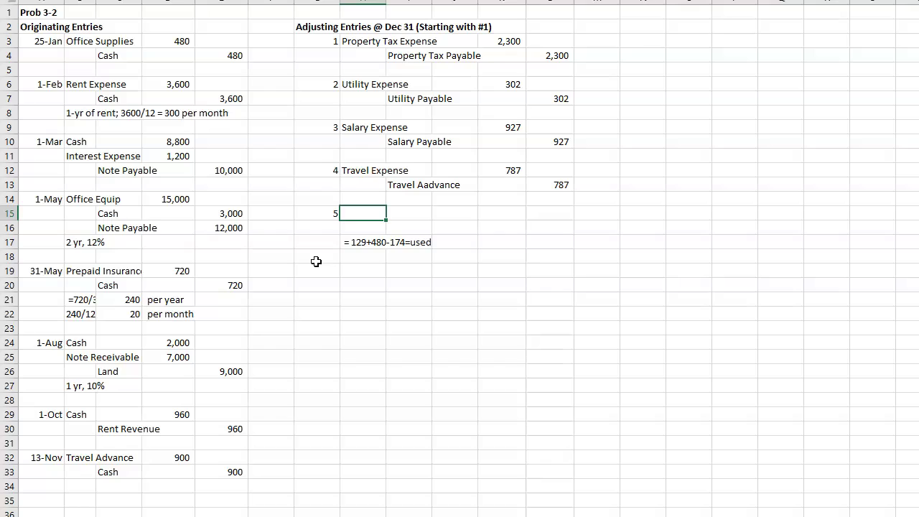
type("Supplies Expense")
key("Right")
key("Down")
type("Off")
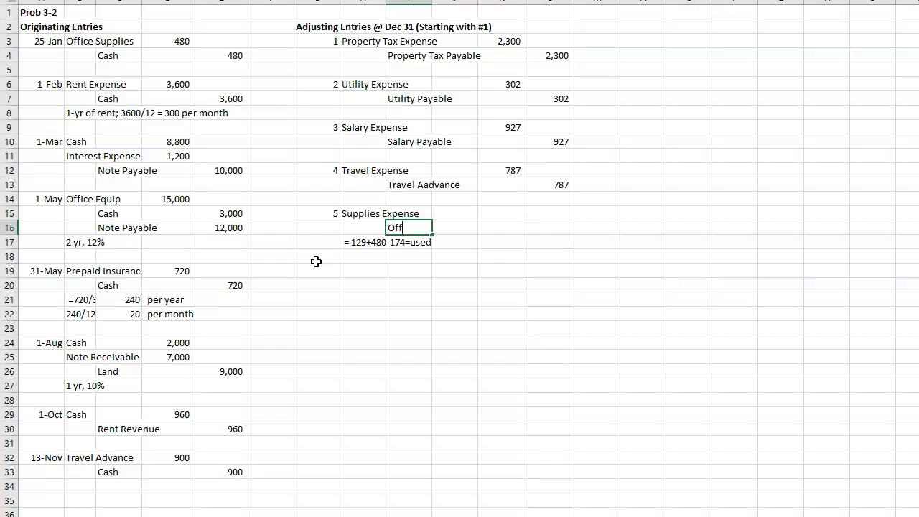
type("ice Supplies")
key("Right")
- Enter =129+480-174 (435) as the debit and 435 as the credit amount
key("Up")
type("= ")
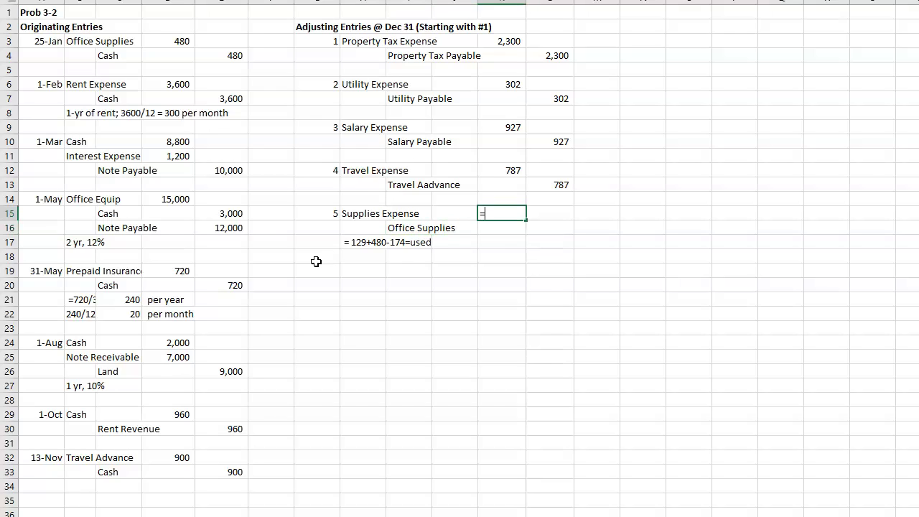
type("129+480-174")
key("Return")
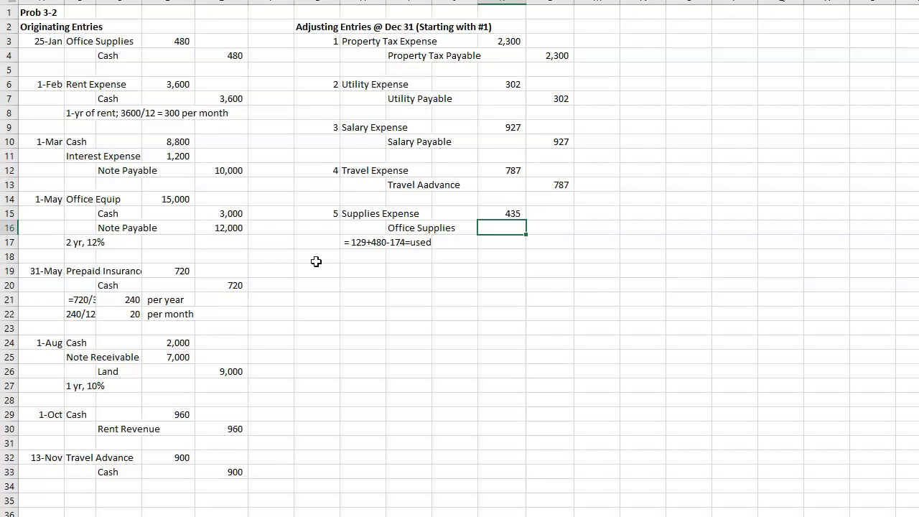
left_click(559, 227)
type("435")
key("Return")
key("Return")
key("Return")
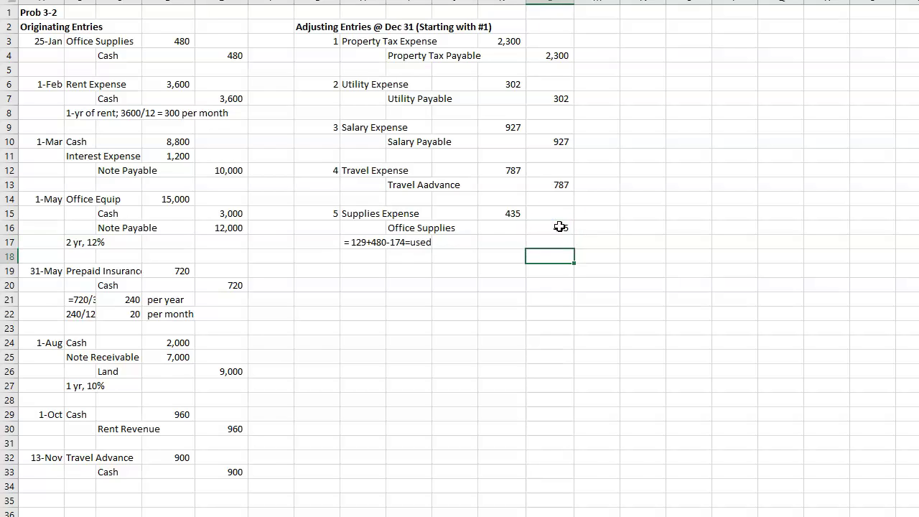
key("Left")
key("Left")
key("Left")
key("Left")
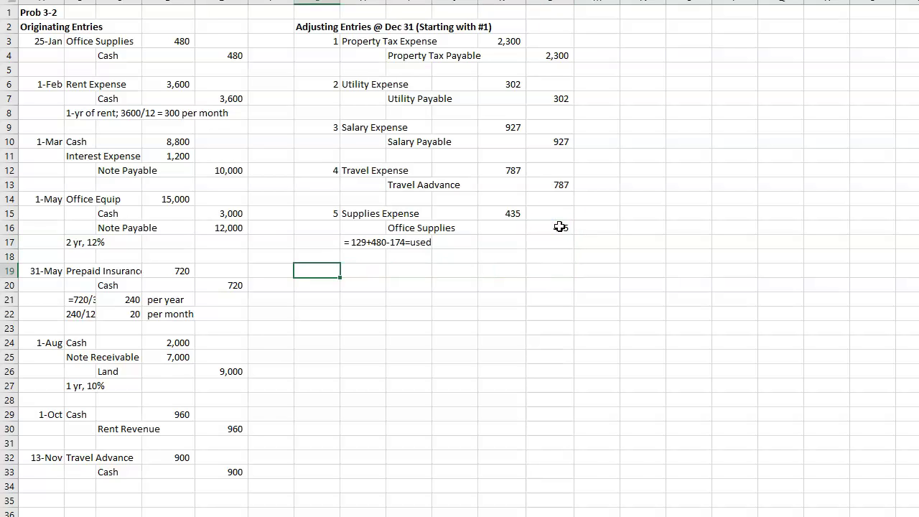
- Number entry 6 and enter Depreciation Expense and Acc'l Depreciation accounts
type("6")
key("Tab")
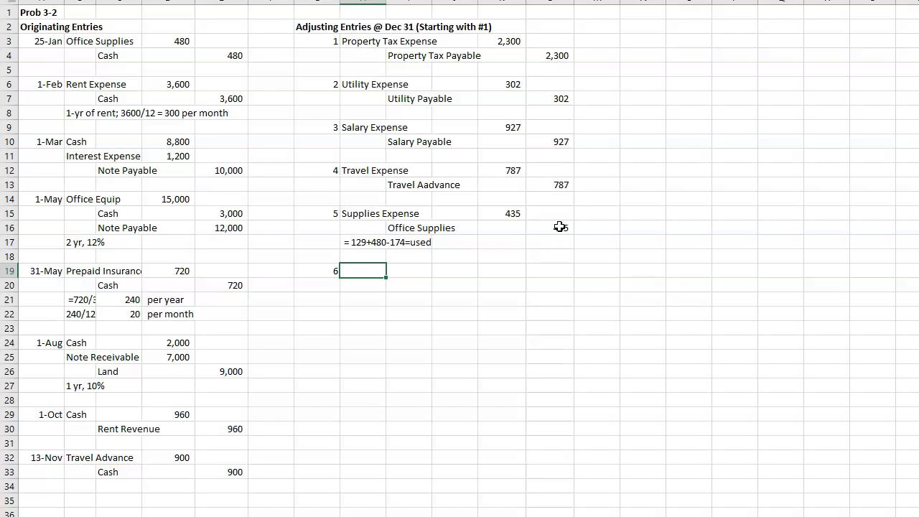
type("Depreciation Ecp")
key("BackSpace")
key("BackSpace")
type("xpense")
key("Return")
key("Tab")
type("Acc")
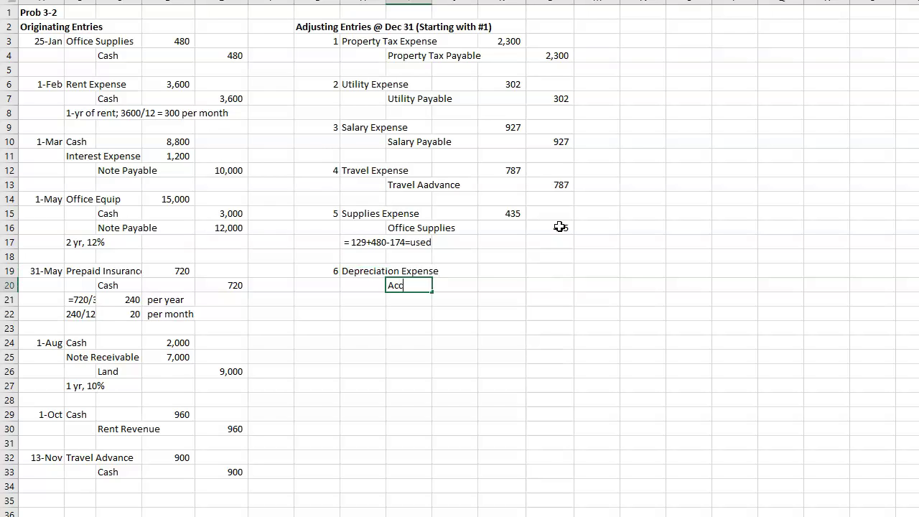
type("'l Depreciation")
key("Return")
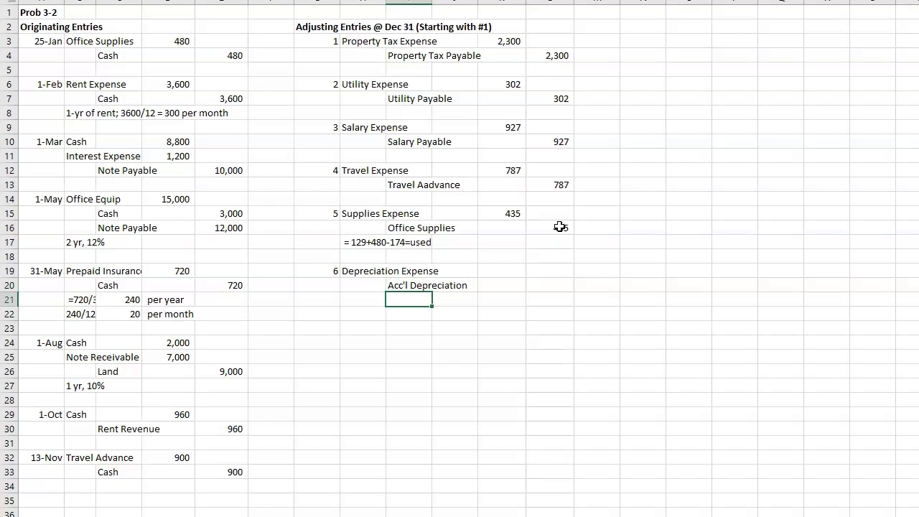
key("Left")
type("Building")
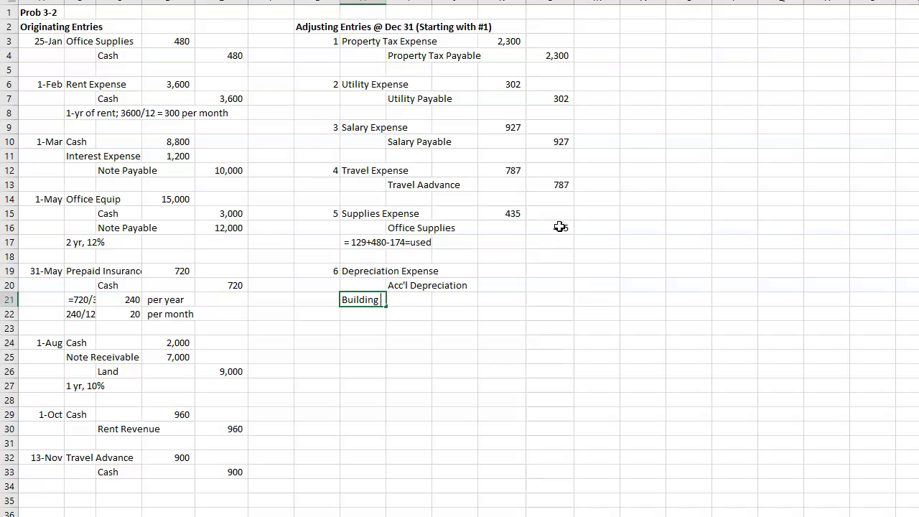
type(" = (")
type("100000-8000)20")
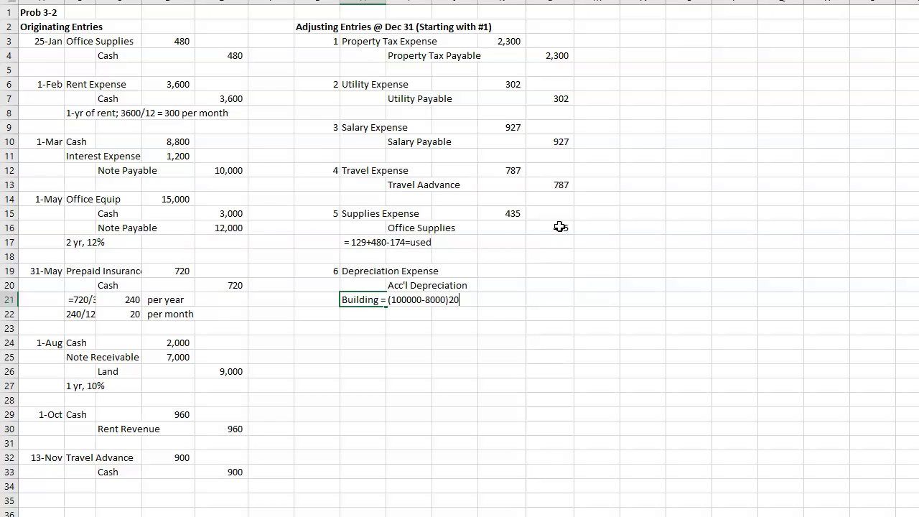
type(" =")
key("Tab")
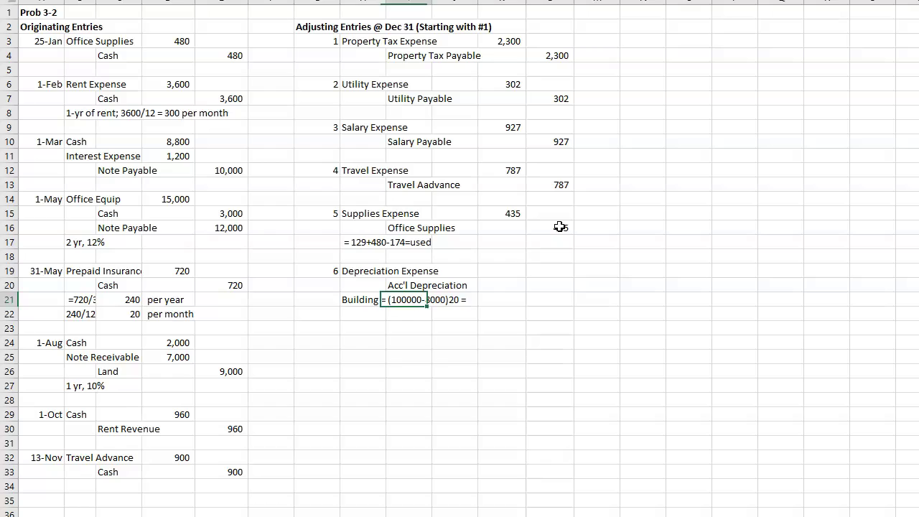
key("Tab")
key("Tab")
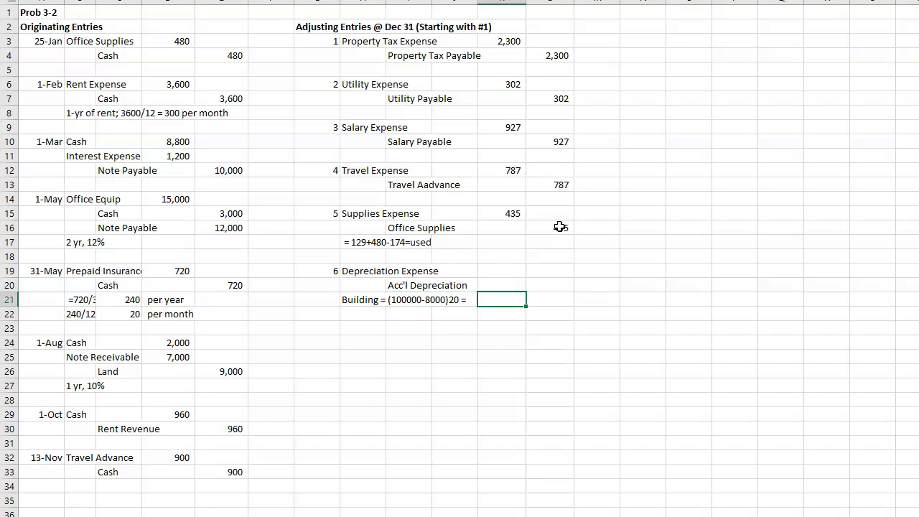
type("=92000/20")
key("Return")
key("Left")
key("Left")
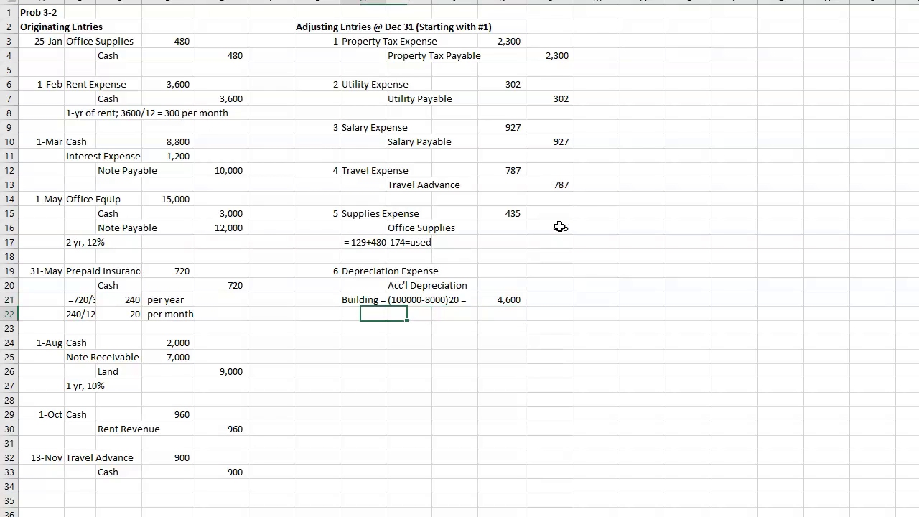
type("Equip = (65000-2000)10")
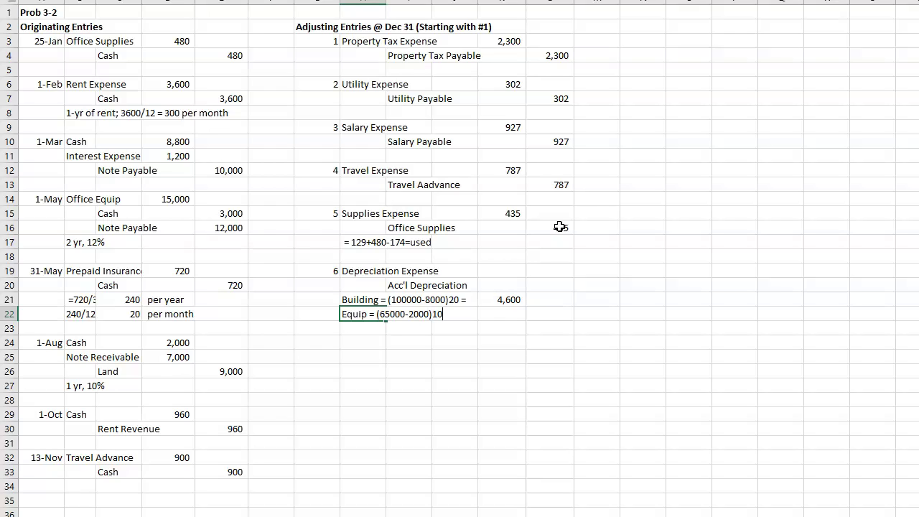
type(" =")
key("Right")
key("Right")
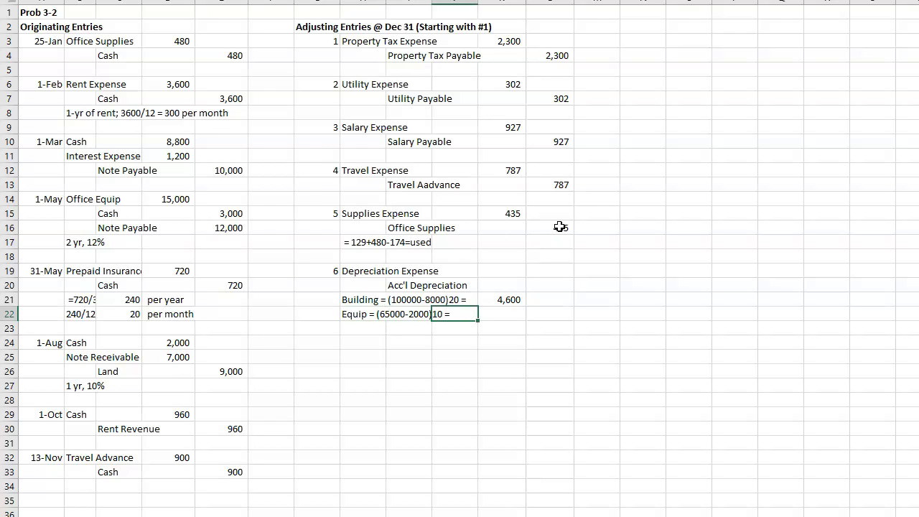
type("=")
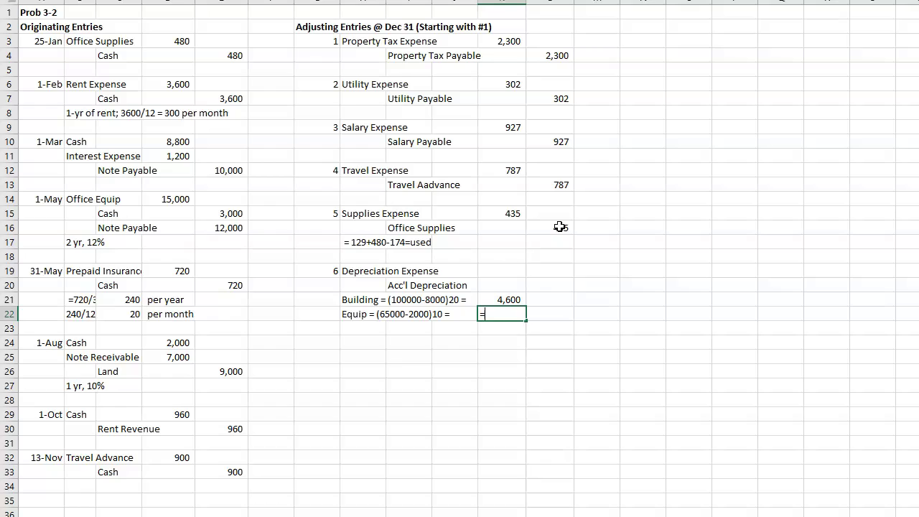
type("63000/10")
key("Return")
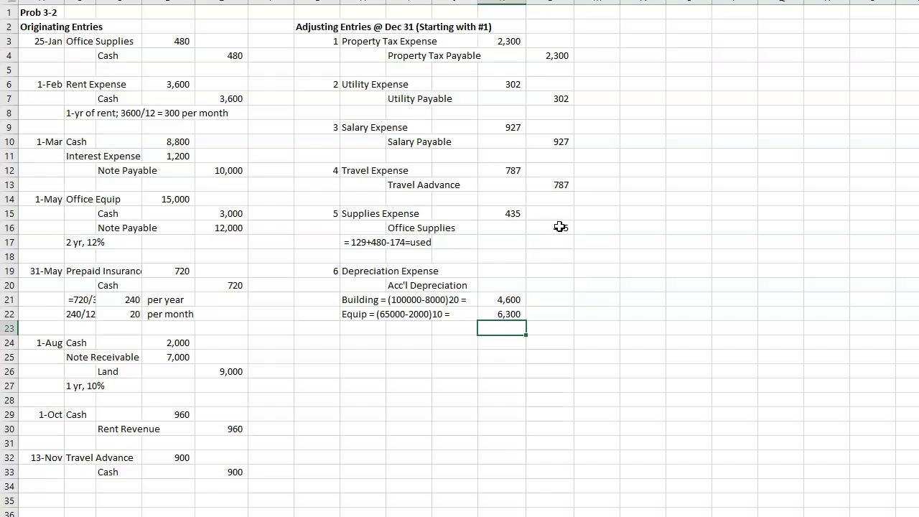
- Sum both depreciation amounts as the 10,900 Depreciation Expense debit and Acc'l Depreciation credit
left_click(521, 271)
type("=")
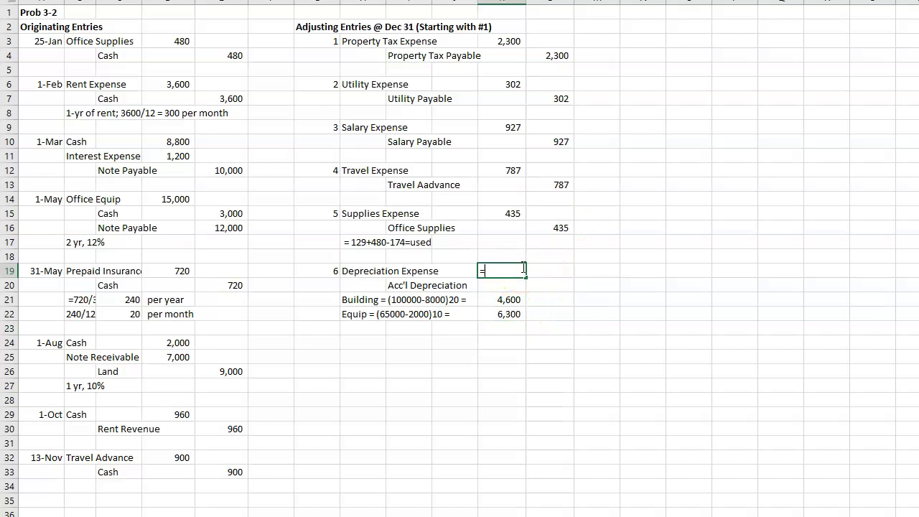
key("Down")
key("Down")
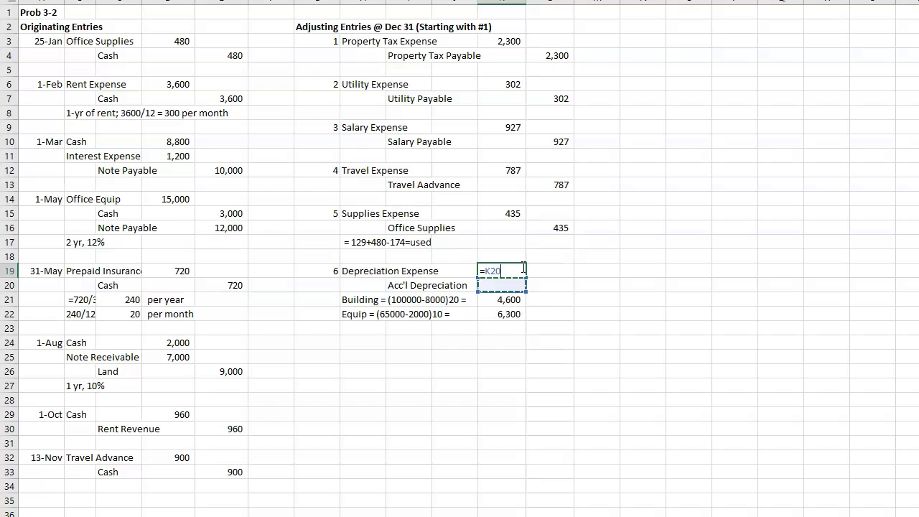
type("+")
key("Down")
key("Down")
key("Down")
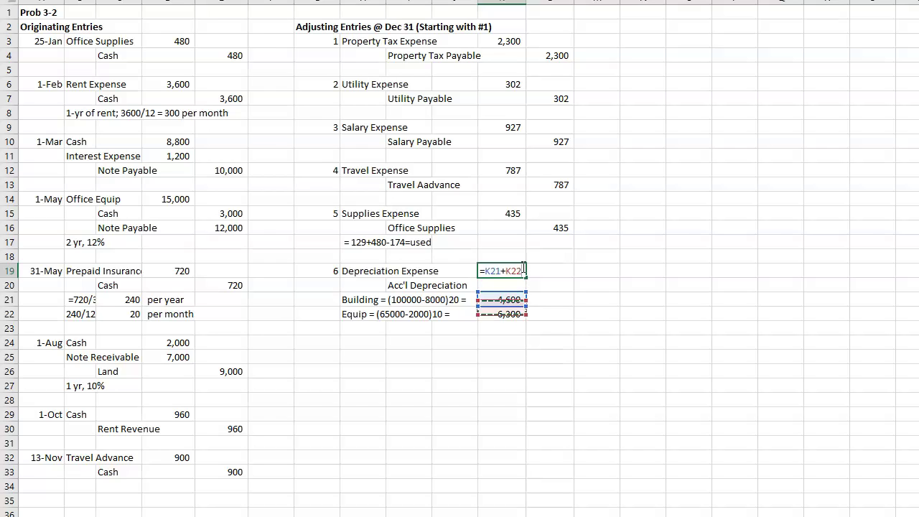
key("Return")
key("Right")
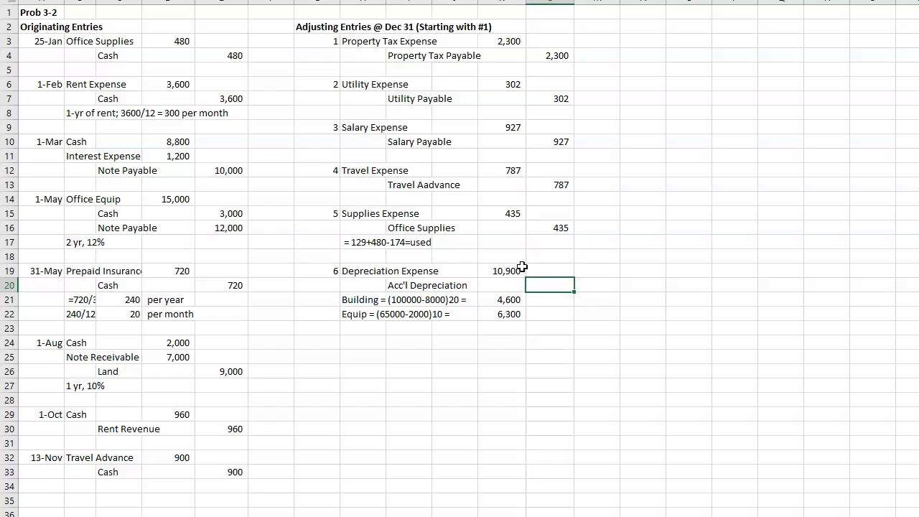
type("10900")
key("Return")
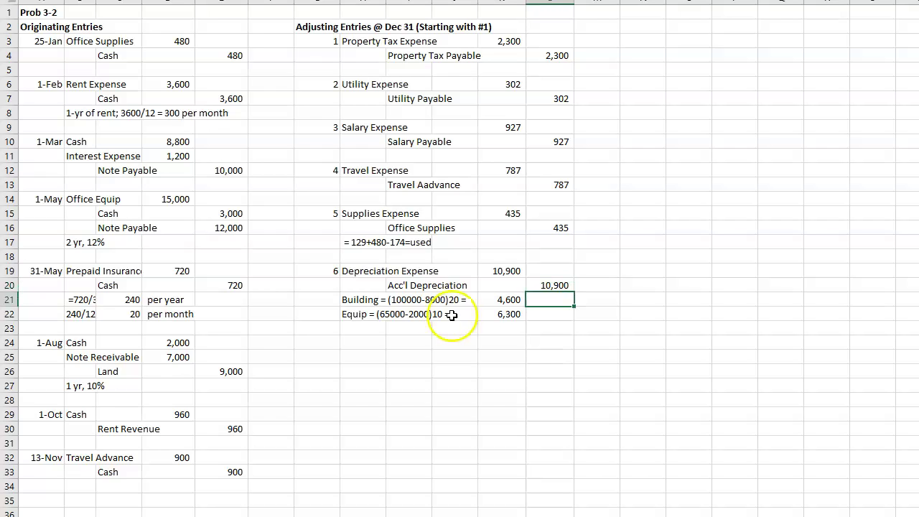
left_click(311, 348)
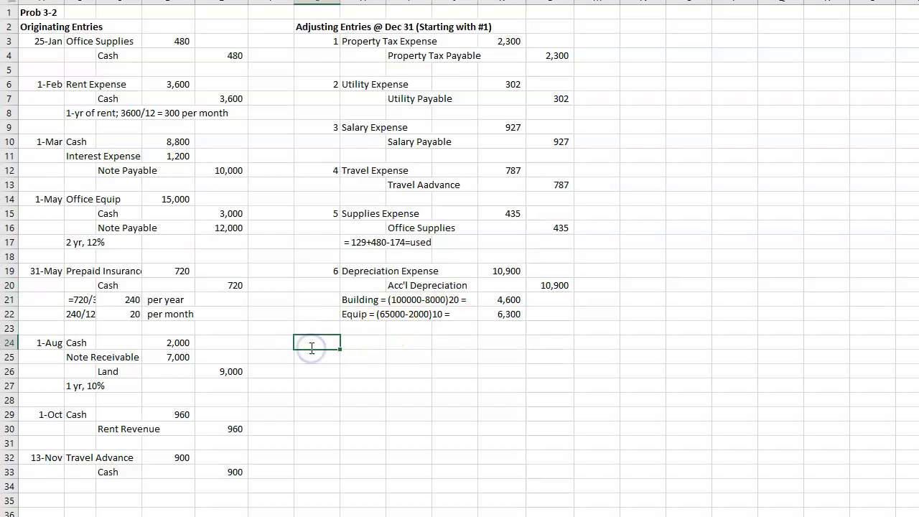
- Enter entry 7: Income Tax Expense over an indented Income Tax Payable, with a 27749*.3 note
type("7")
key("Tab")
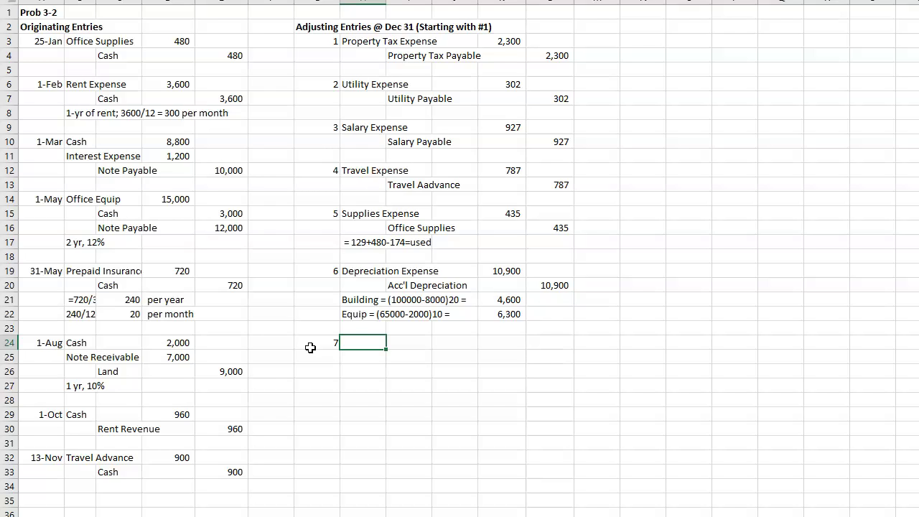
type("Income Tax Expense")
key("Return")
key("Tab")
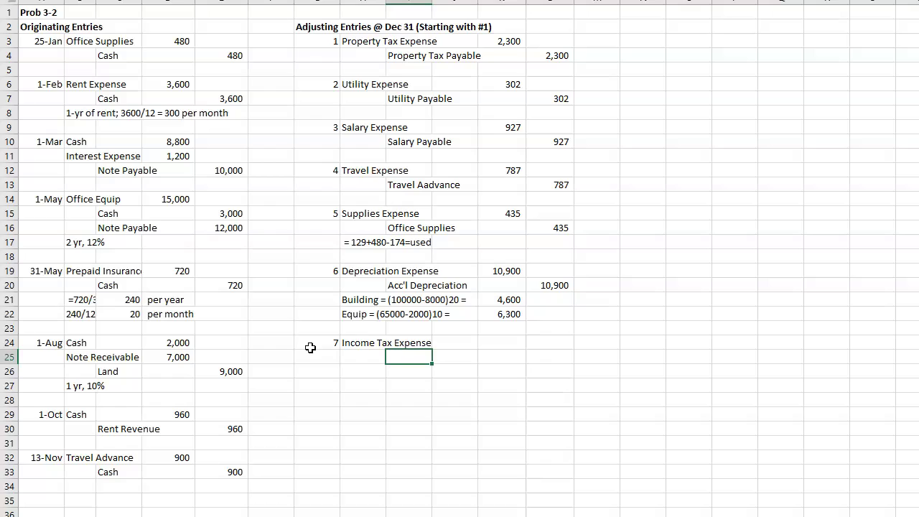
type("Income Tax Payable")
key("Tab")
key("Tab")
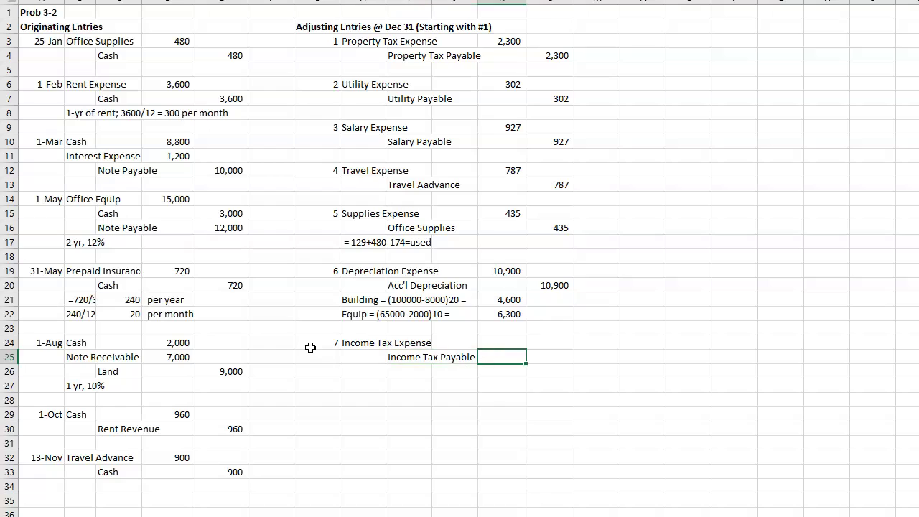
key("Return")
key("Left")
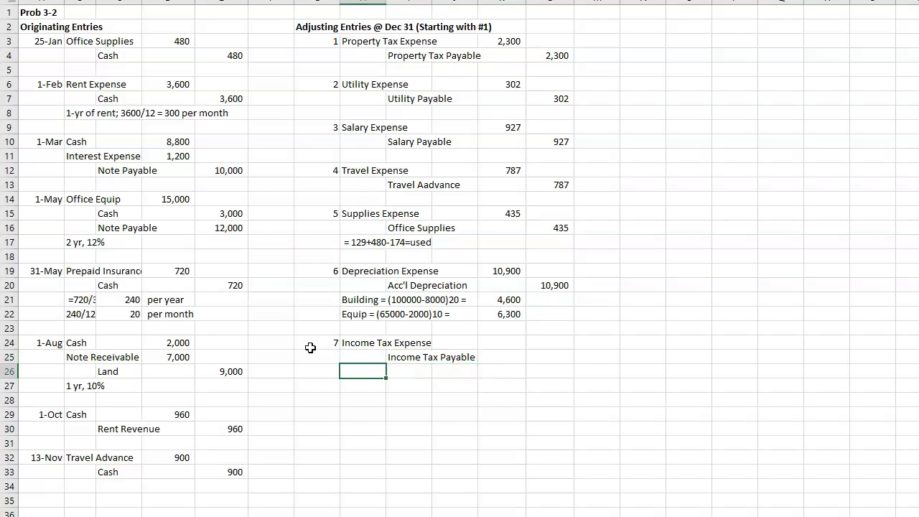
type("27749*.3")
key("Right")
key("Right")
key("Right")
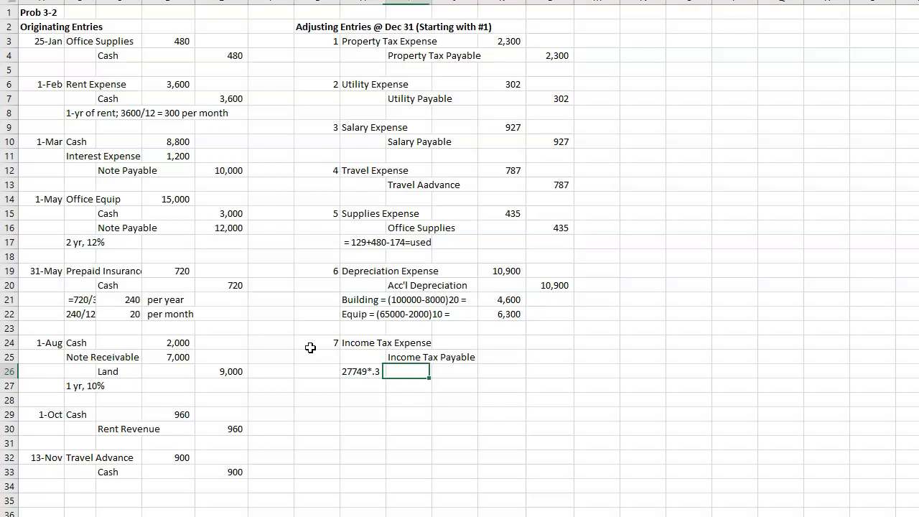
- Enter =27749*.3 (8,325) as the debit and 8325 as the Income Tax Payable credit
key("Up")
key("Up")
type("=")
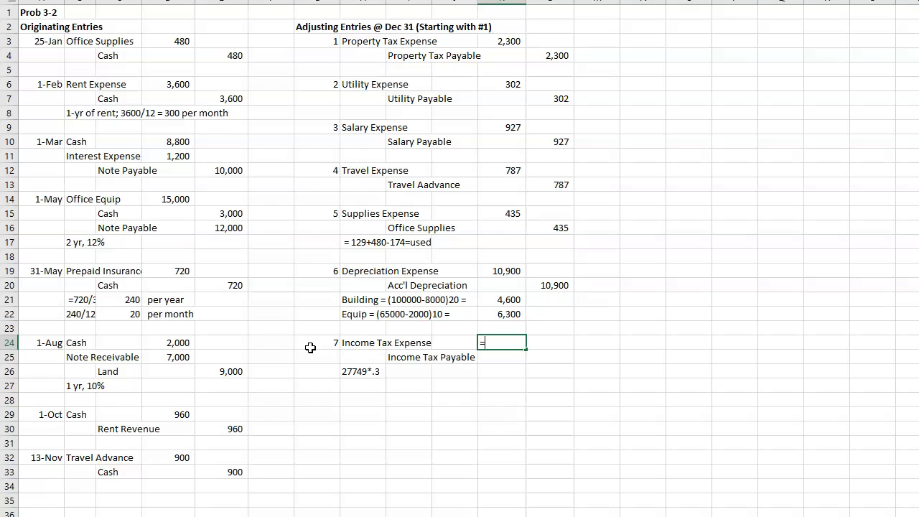
type("27749*.3")
key("Return")
key("Right")
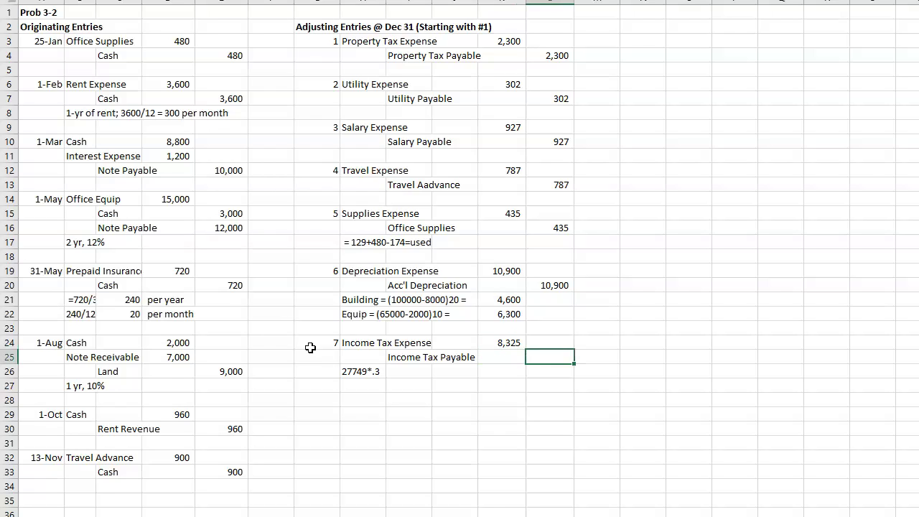
type("8325")
key("Return")
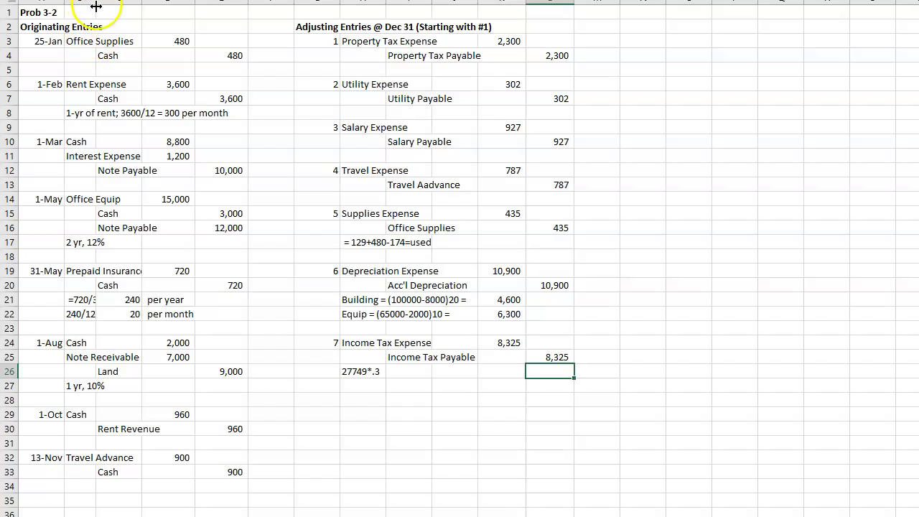
- Widen column B so 'Prepaid Insurance' and '=720/3 yrs' display in full
left_click_drag(96, 5, 112, 6)
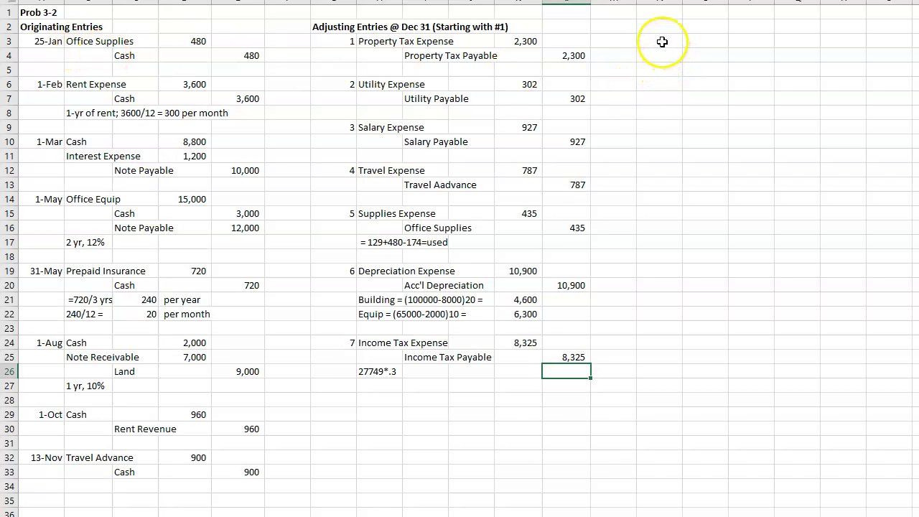
- Number the 1-Feb, 1-Mar and 1-May originating entries 8, 9 and 10
left_click(31, 102)
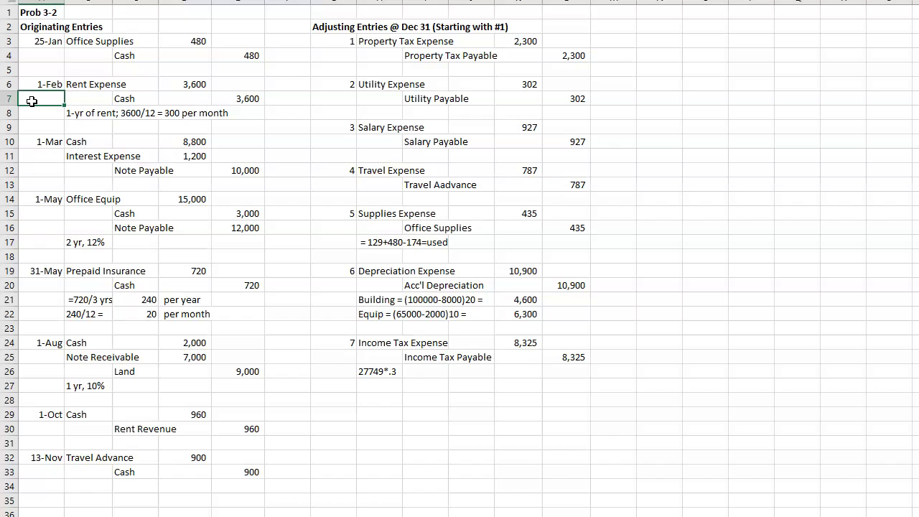
type("8")
key("Return")
key("Return")
key("Return")
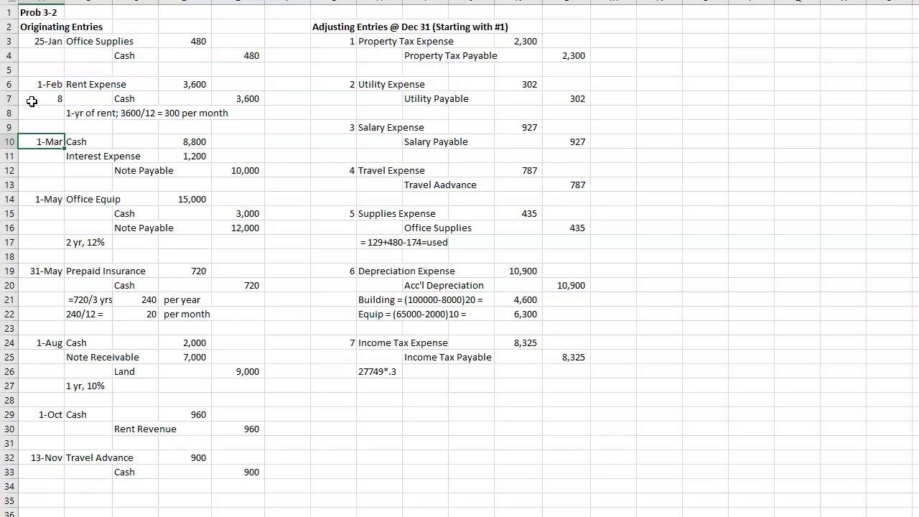
key("Return")
type("9")
key("Return")
key("Return")
key("Return")
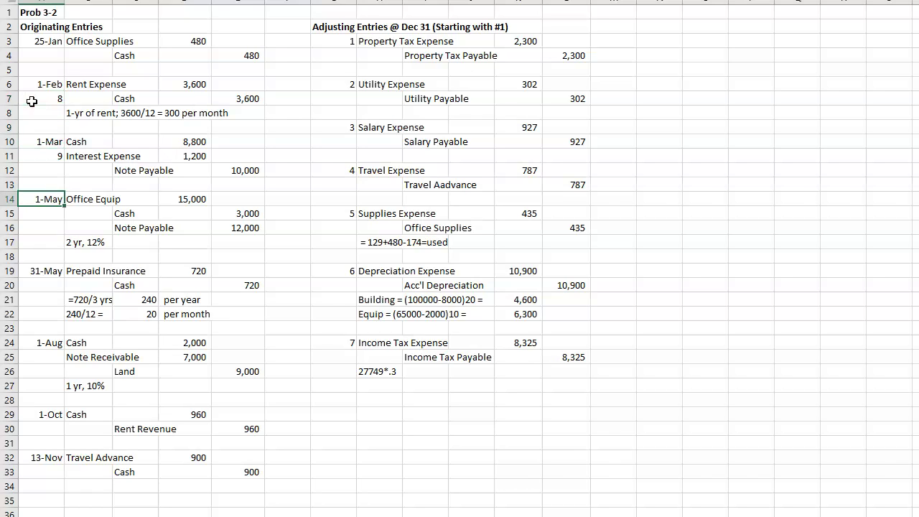
key("Return")
type("10")
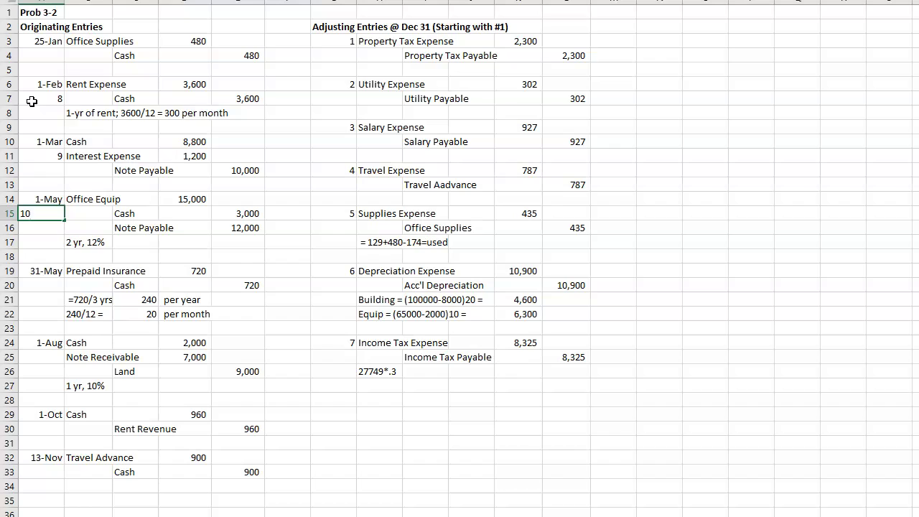
key("Return")
key("Return")
key("Return")
key("Return")
key("Return")
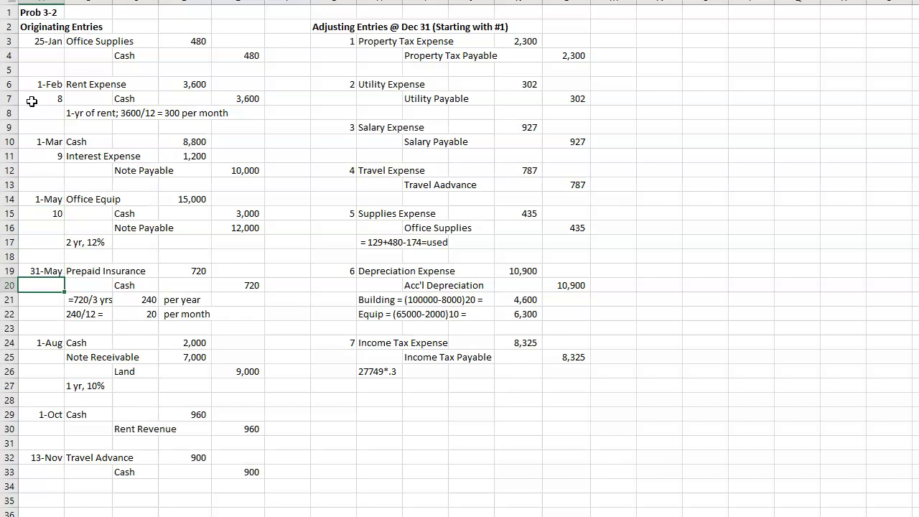
- Number the 31-May, 1-Aug and 1-Oct entries 11, 12 and 13, and label adjusting entry 8 in G28
type("11")
key("Return")
key("Return")
key("Return")
key("Return")
key("Return")
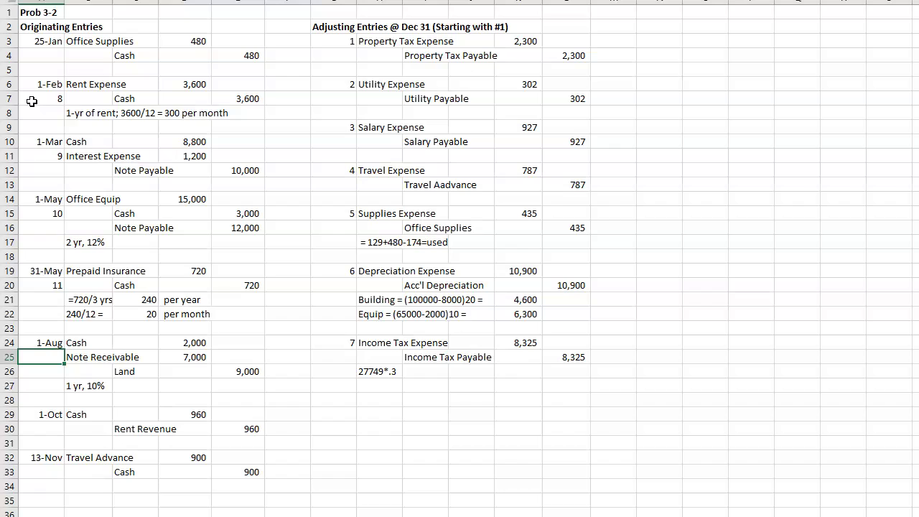
type("12")
key("Return")
key("Return")
key("Return")
key("Return")
key("Return")
type("1")
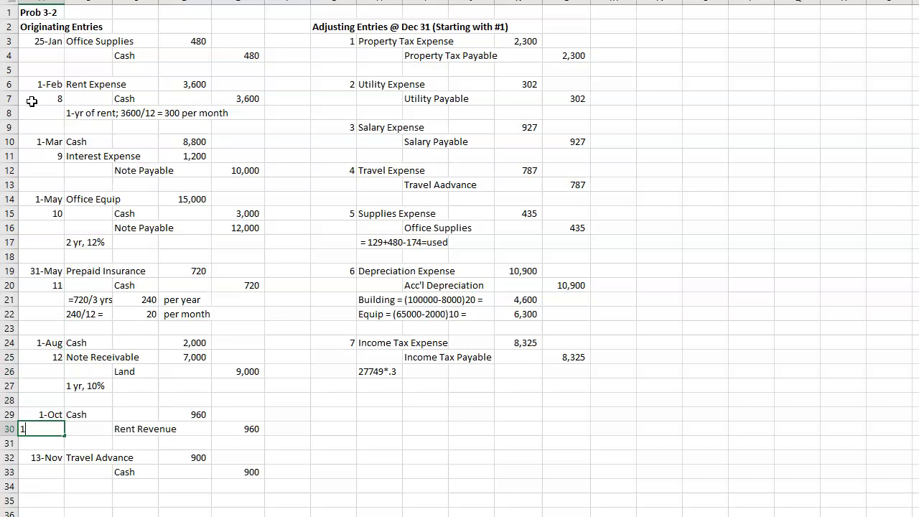
type("3")
key("Return")
key("Return")
key("Return")
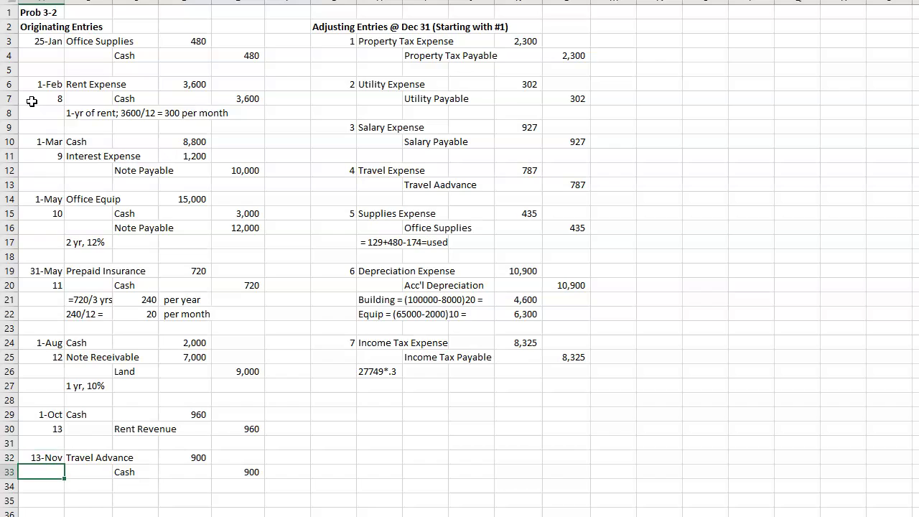
key("Up")
key("Up")
key("Up")
key("Up")
key("Up")
key("Up")
key("Up")
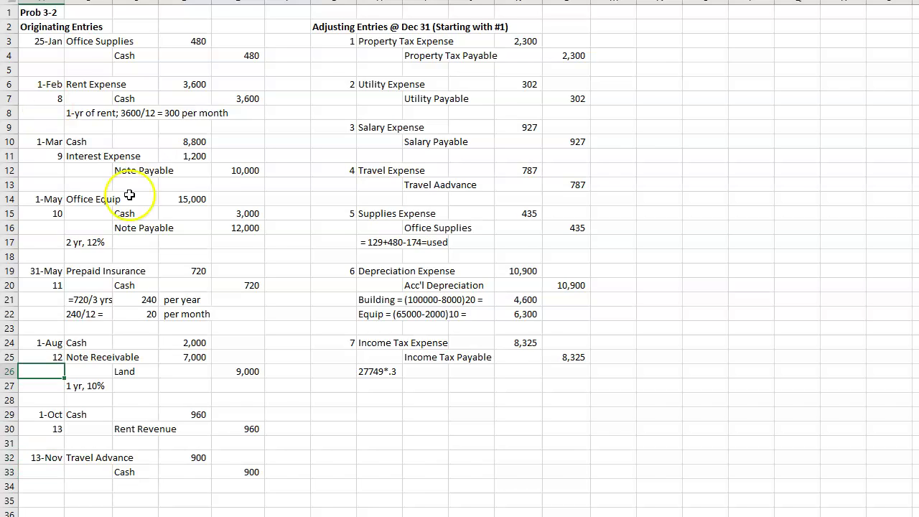
left_click(343, 402)
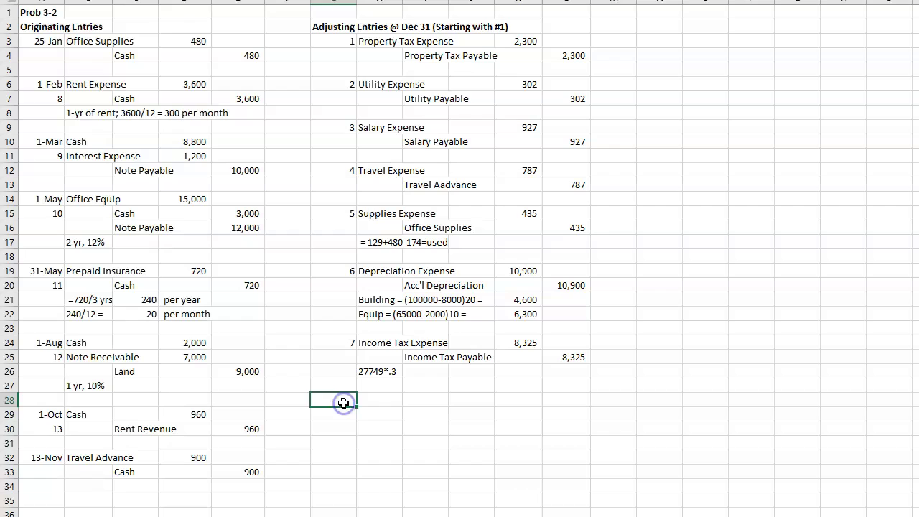
type("8")
key("Up")
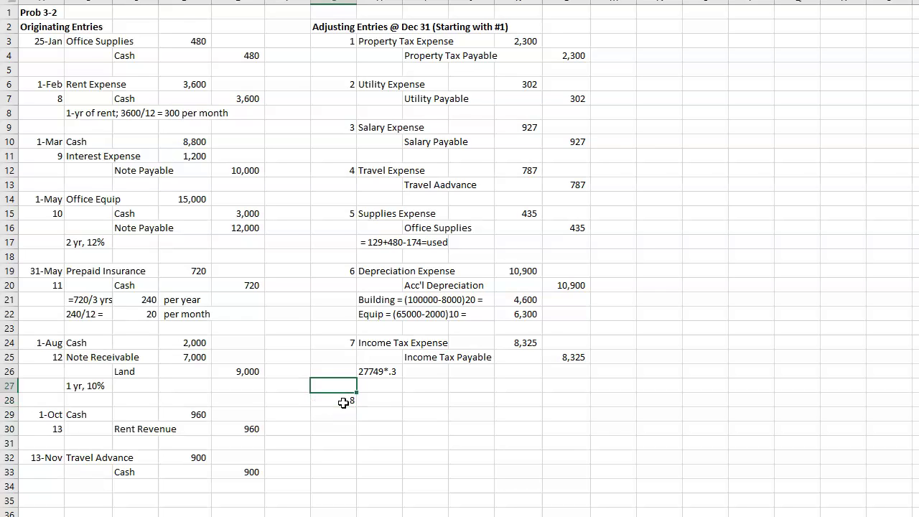
- Enter Prepaid Rent over an indented Rent Expense for entry 8, with a 300 debit
key("Down")
key("Right")
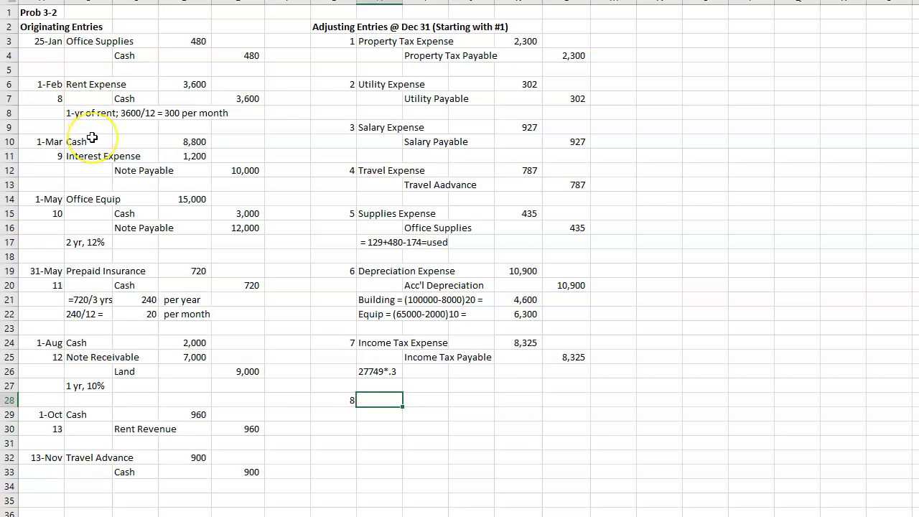
type("Prepaid Rent")
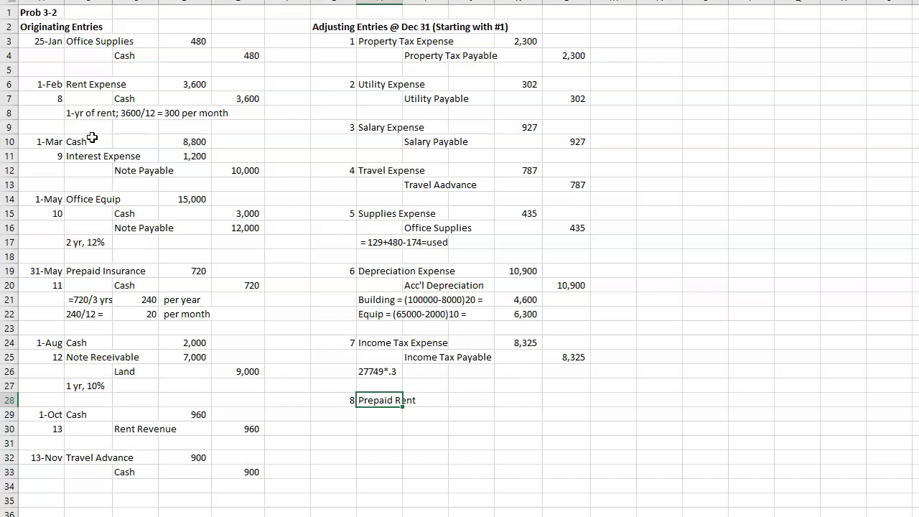
key("Return")
key("Tab")
type("Re")
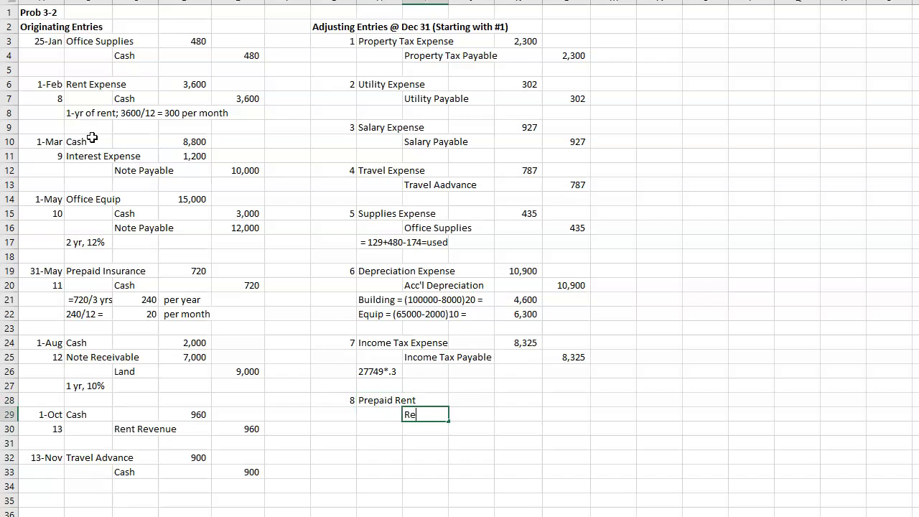
type("nt Expense")
key("Tab")
key("Up")
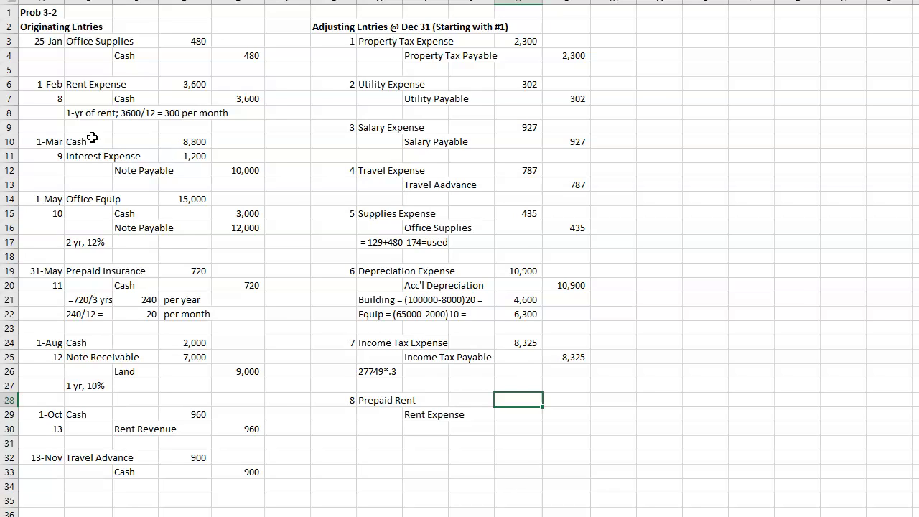
type("300")
key("Return")
key("Right")
type("300")
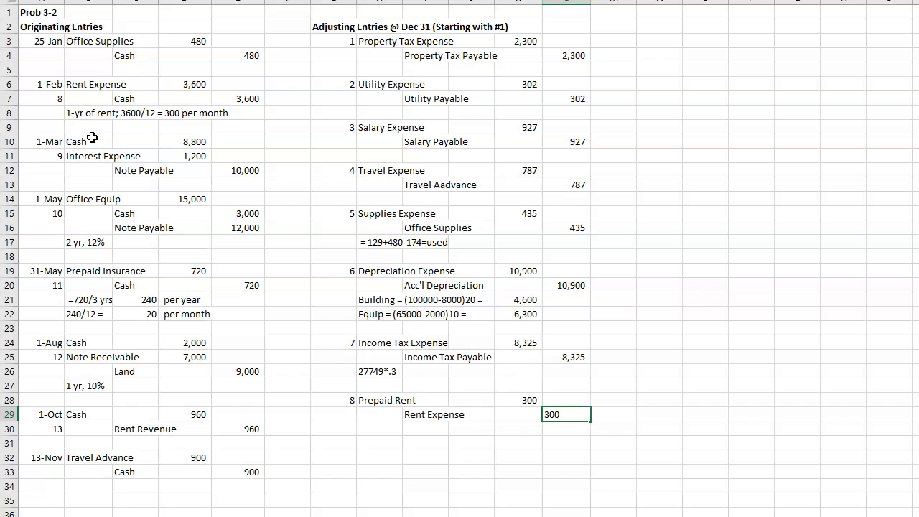
key("Return")
key("Return")
key("Left")
key("Left")
key("Left")
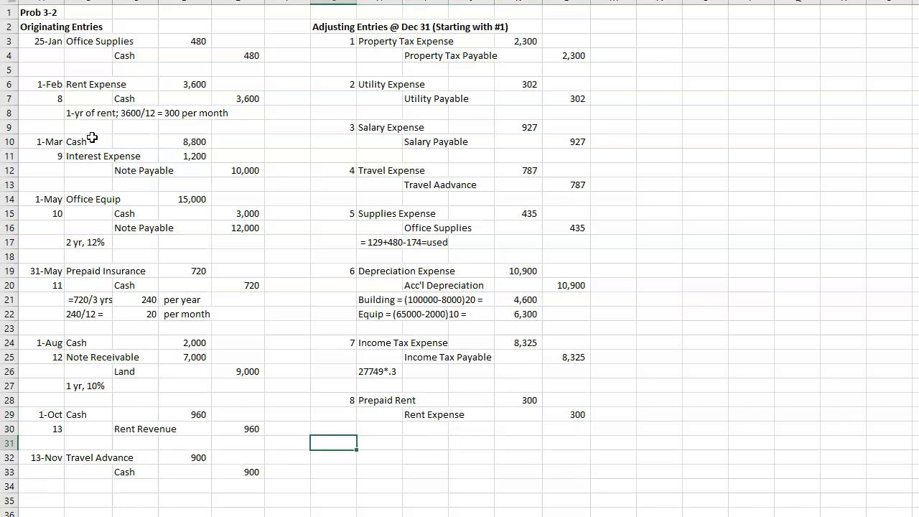
type("9")
key("Tab")
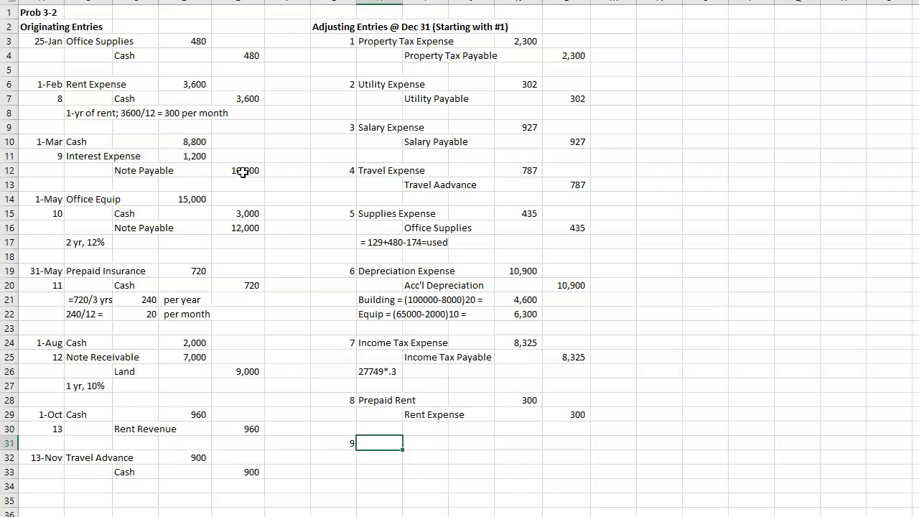
left_click(83, 156)
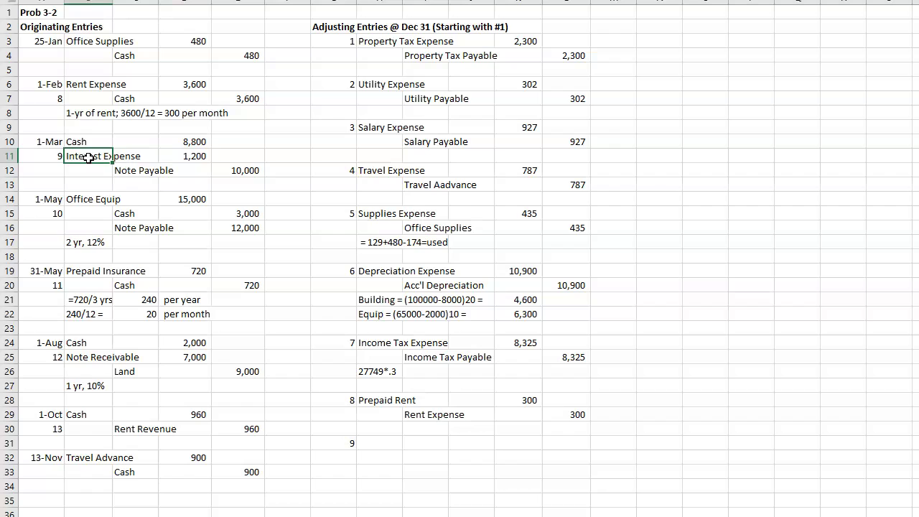
left_click(26, 141)
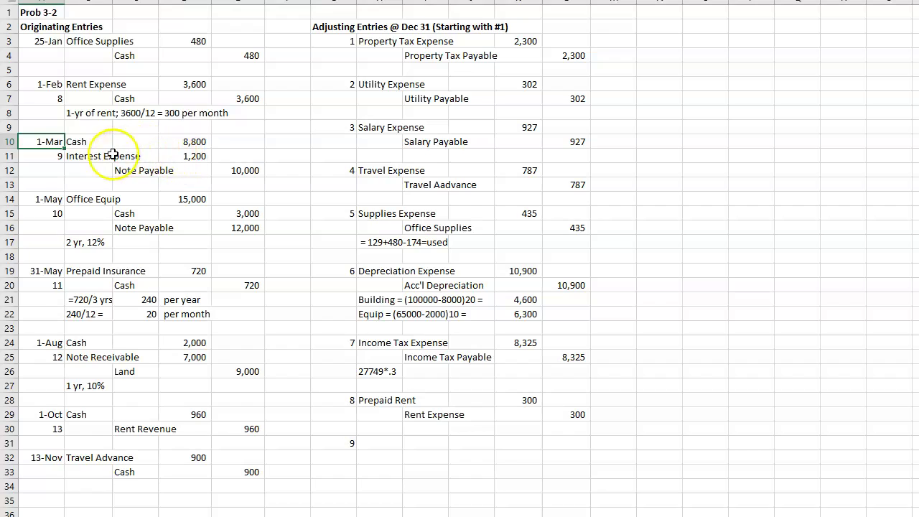
left_click(183, 159)
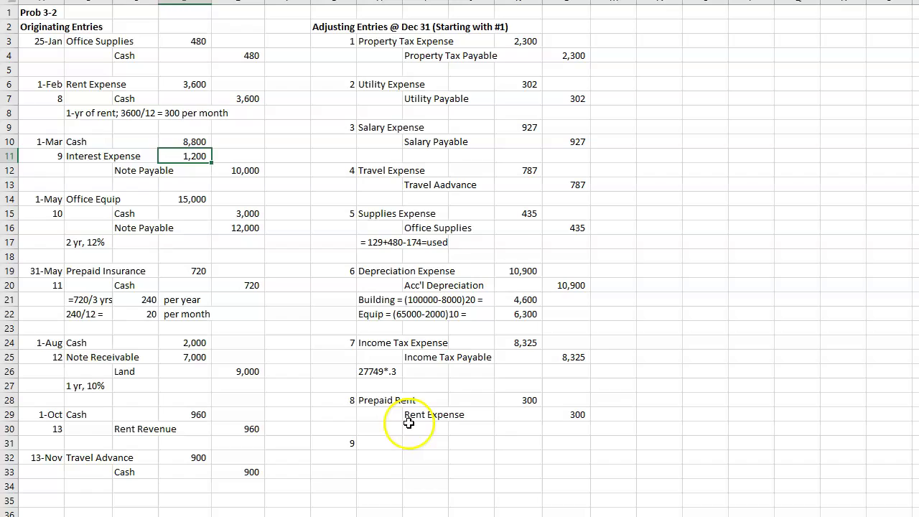
left_click(397, 449)
- Enter Prepaid Interest and an indented Interest Expense as entry 9's accounts
left_click_drag(397, 450, 420, 460)
left_click(420, 461)
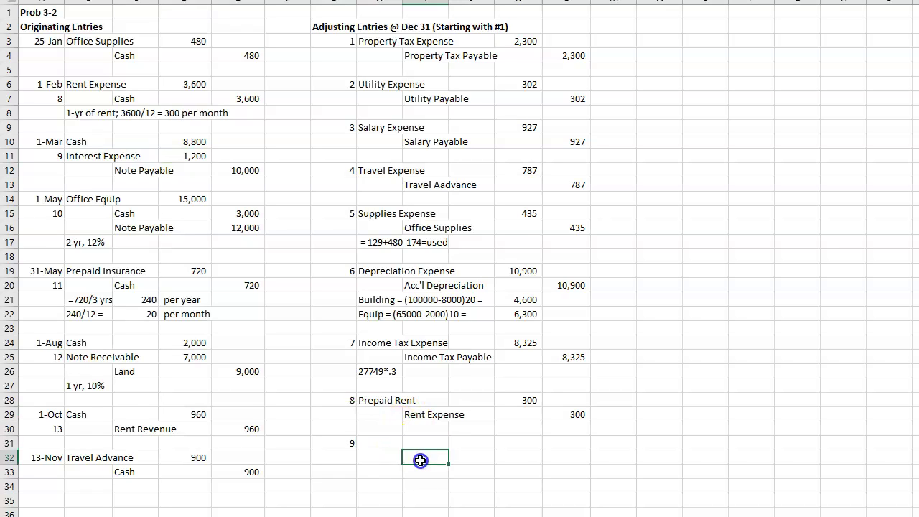
type("INterest Expense")
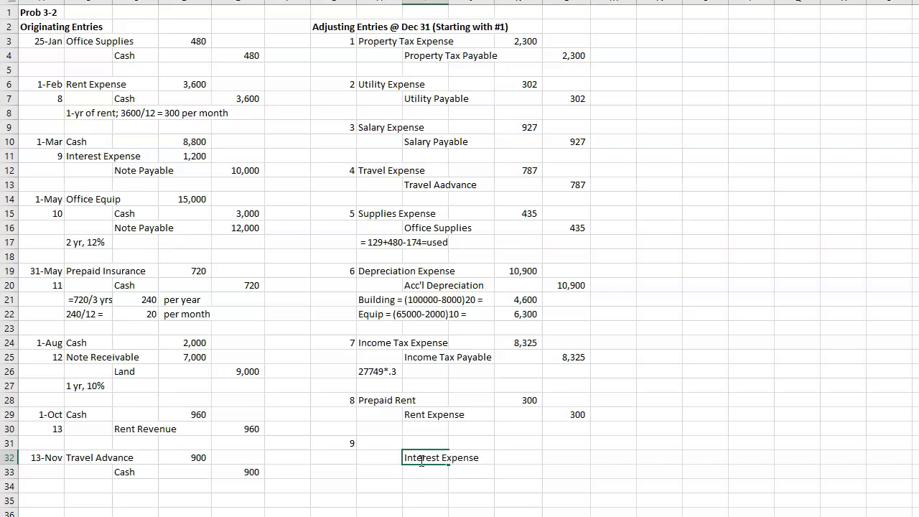
key("Up")
key("Left")
type("Prep")
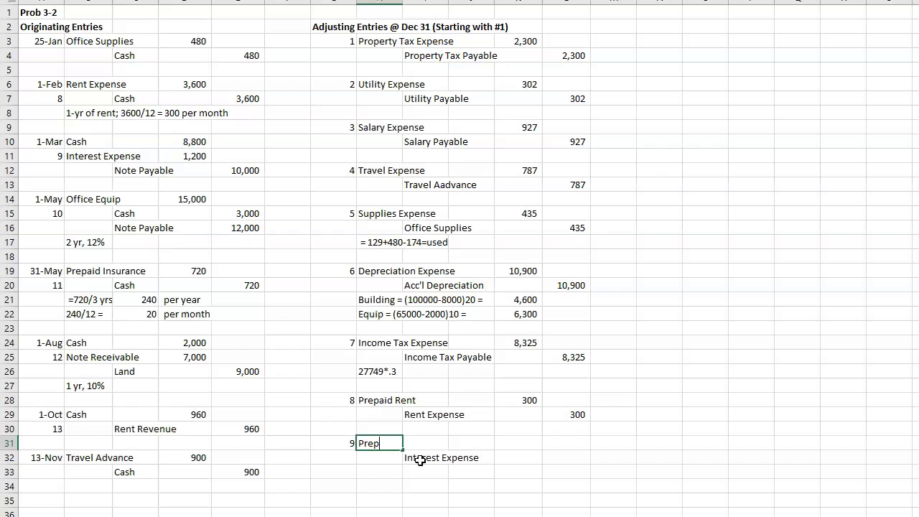
type("aid Interest")
key("Return")
key("Return")
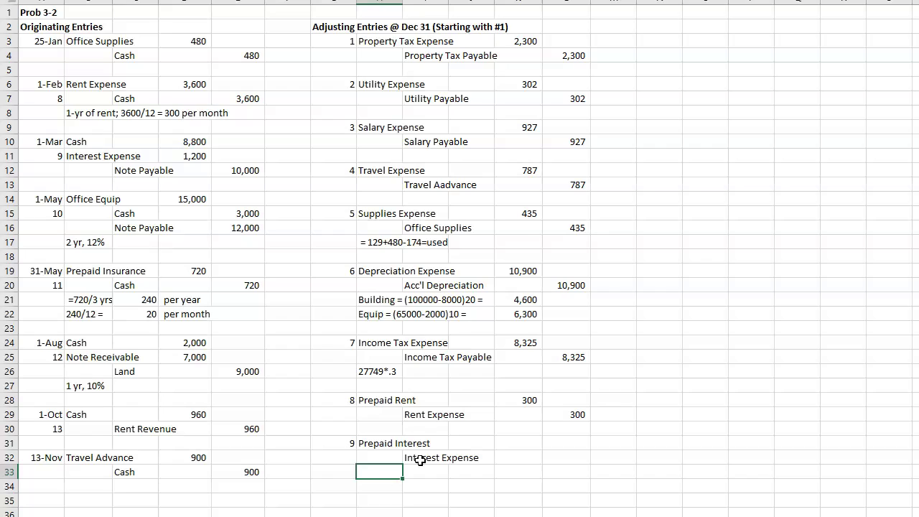
- Add notes '2 months worth of interest' and 'Interest = 1200/12 = 100 per month*2 months = 200'
type("2 months worthe")
key("BackSpace")
type("of interest.")
key("Return")
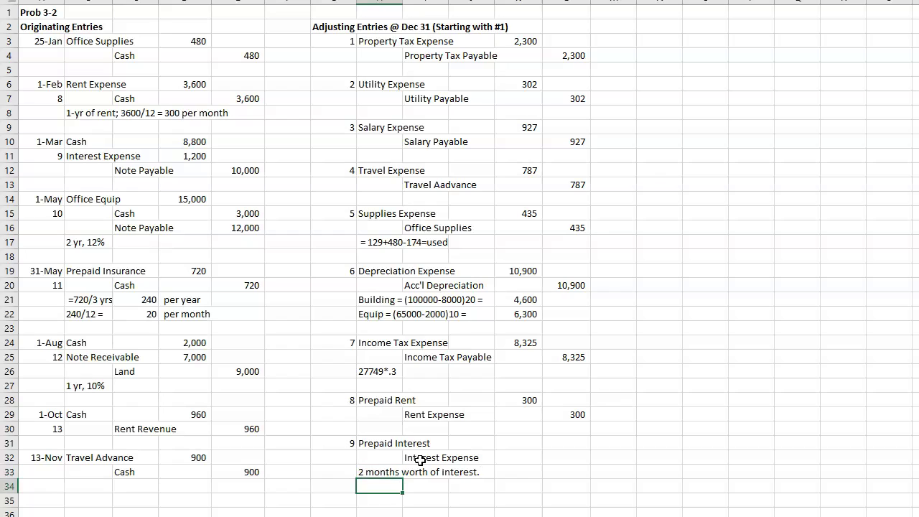
type("Interest = 1200/12 = 100 per month")
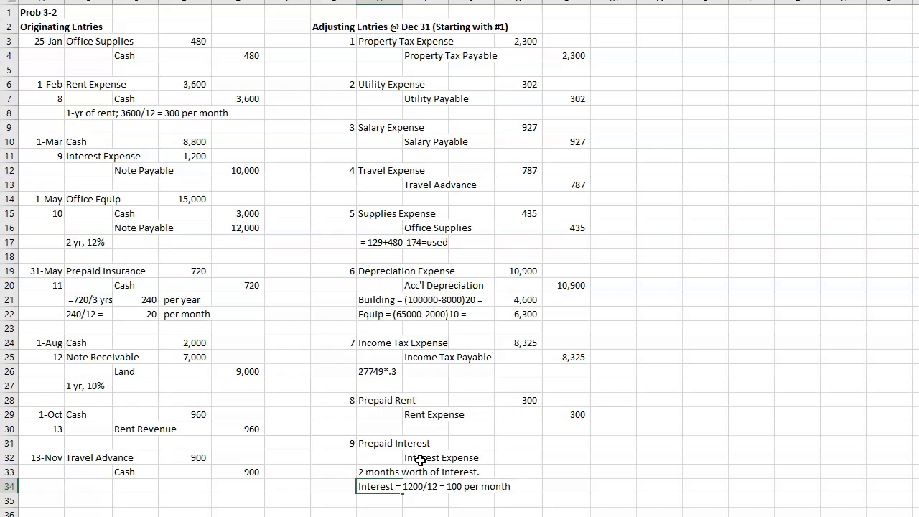
type("*2 months = 200")
key("Return")
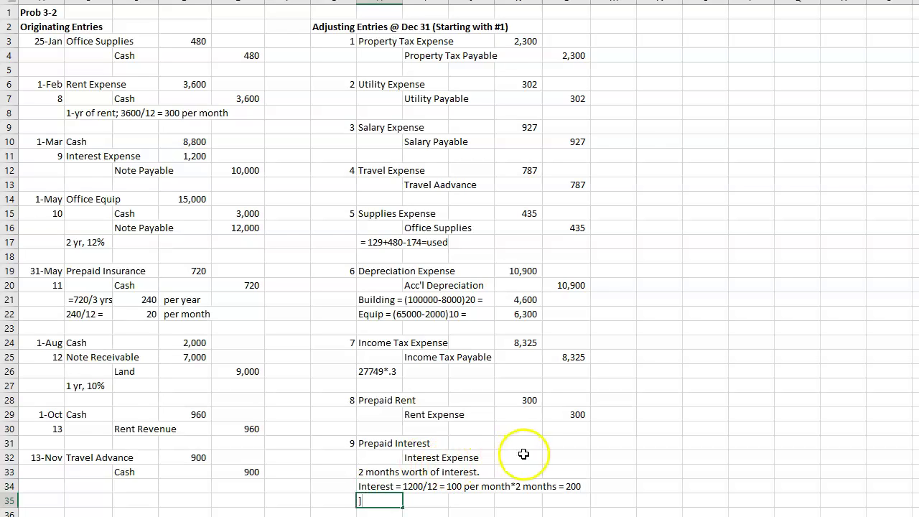
- Enter 200 as both the debit and credit amounts for entry 9
left_click(529, 443)
type("200")
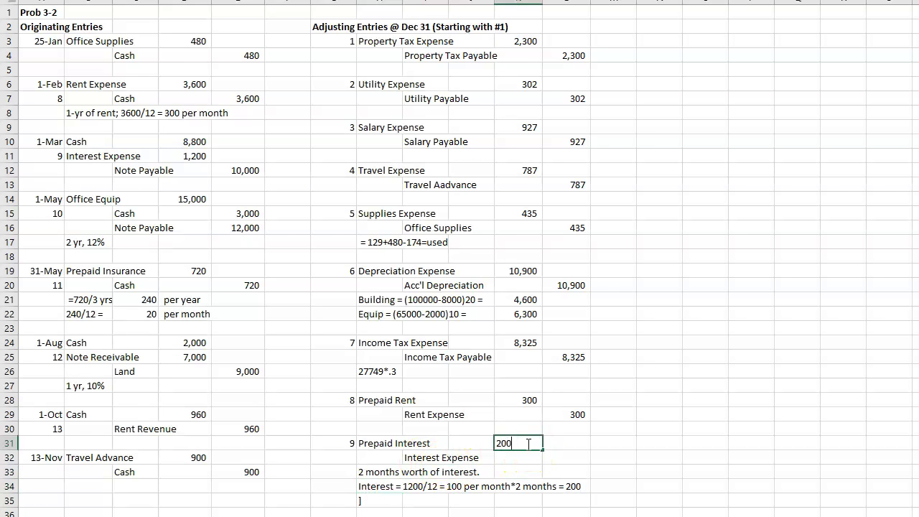
key("Return")
key("Right")
type("200")
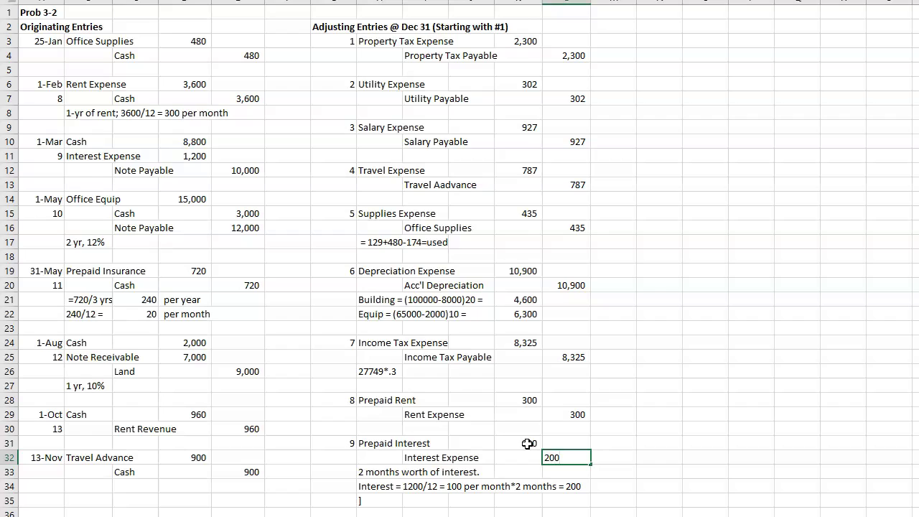
key("Tab")
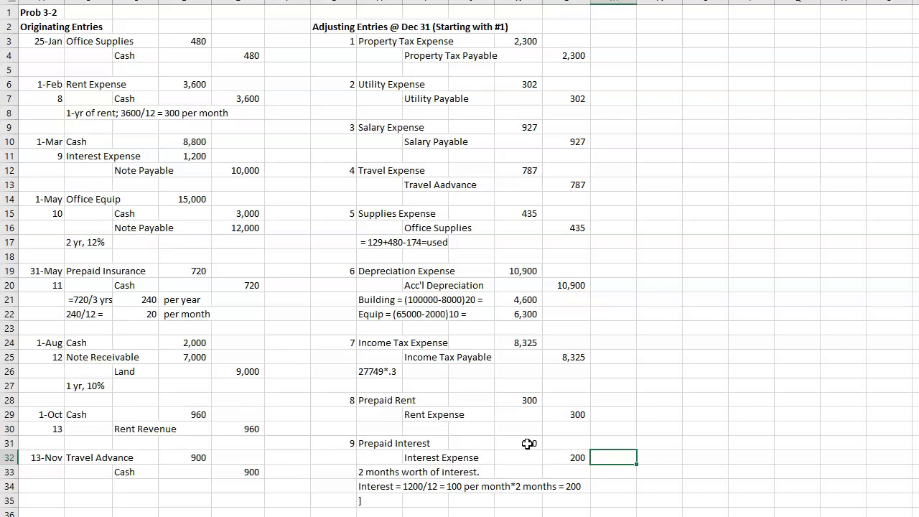
- Start entry 10 in N3 with Interest Expense, Interest Payable and a =12000*12%*8/12 note
left_click(666, 42)
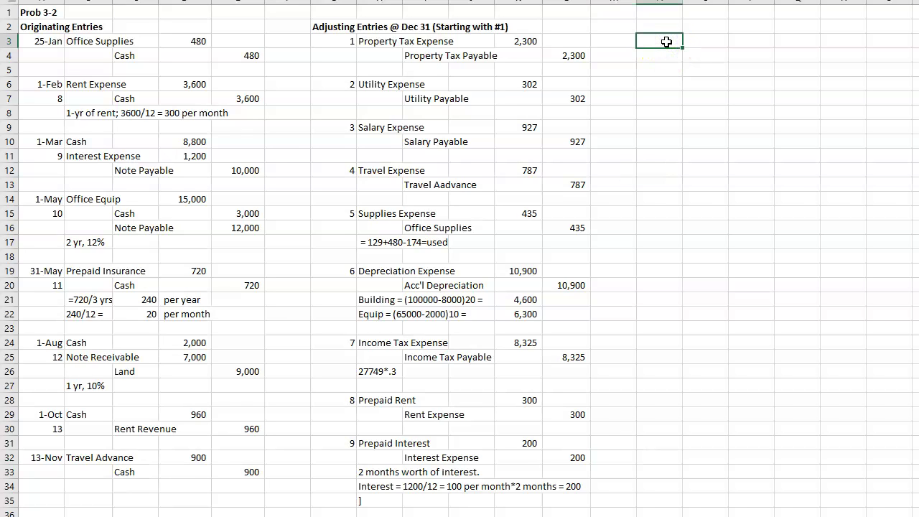
type("10")
key("Return")
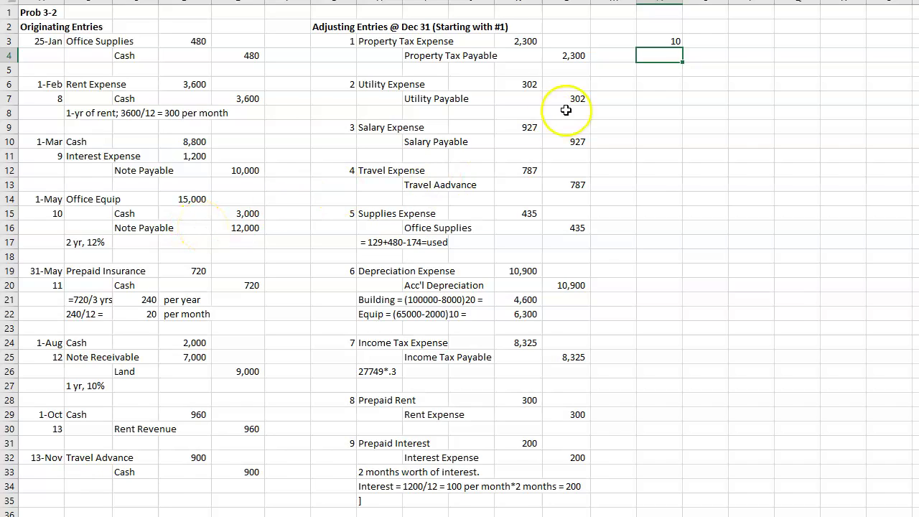
left_click(707, 41)
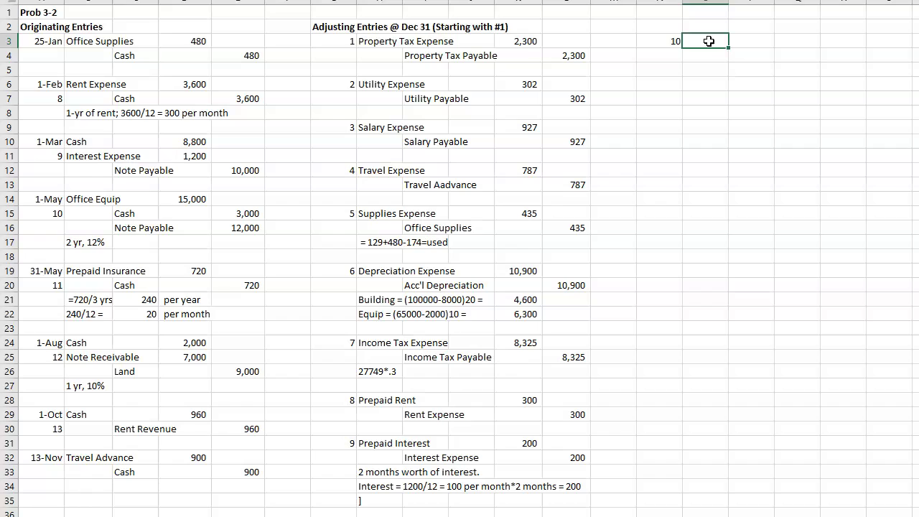
type("INterest Expense")
key("Return")
key("Right")
type("Interest")
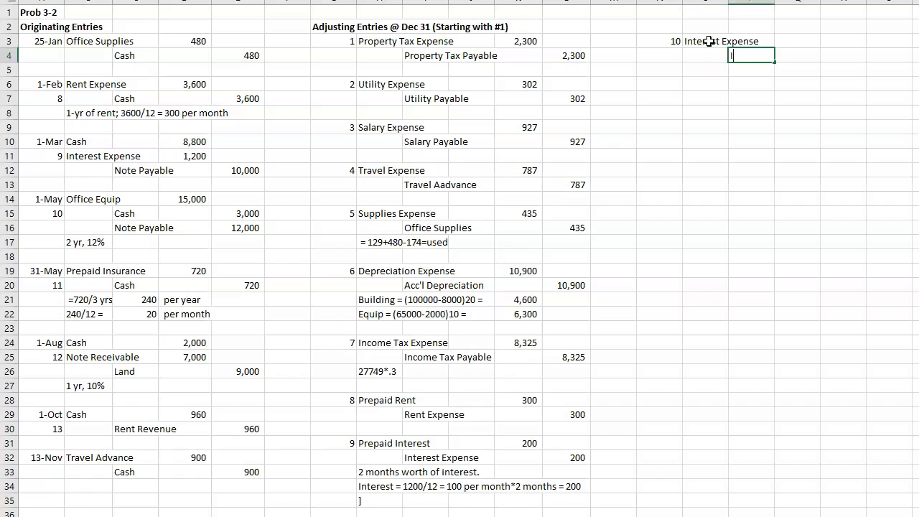
type(" Payable")
key("Return")
type("=")
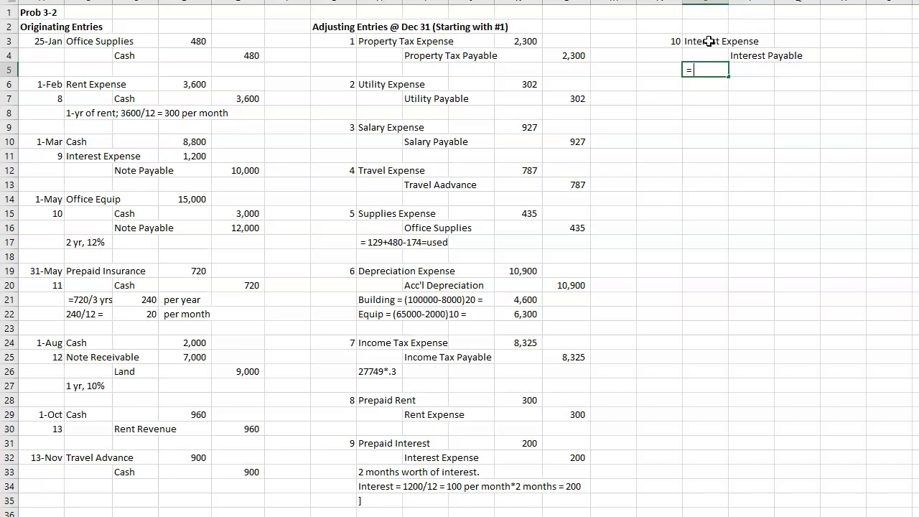
type("12000*12%*")
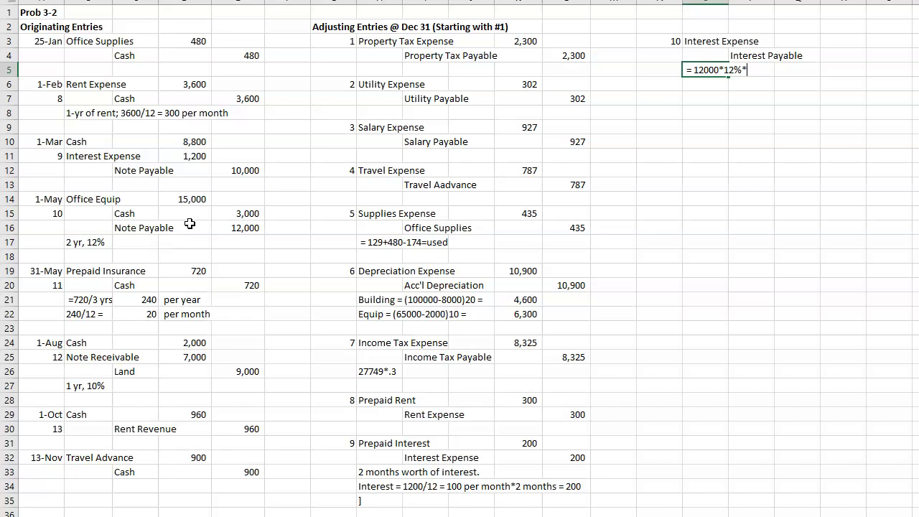
type("8/12")
key("Right")
key("Right")
key("Right")
- Enter =12000*.12*8/12 (960) as the debit and 960 as the Interest Payable credit
key("Up")
key("Up")
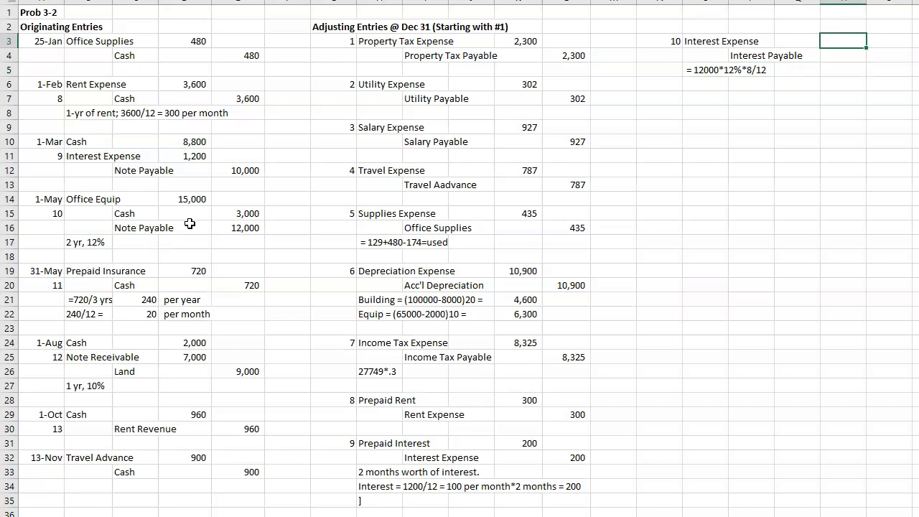
key("Left")
type("=12")
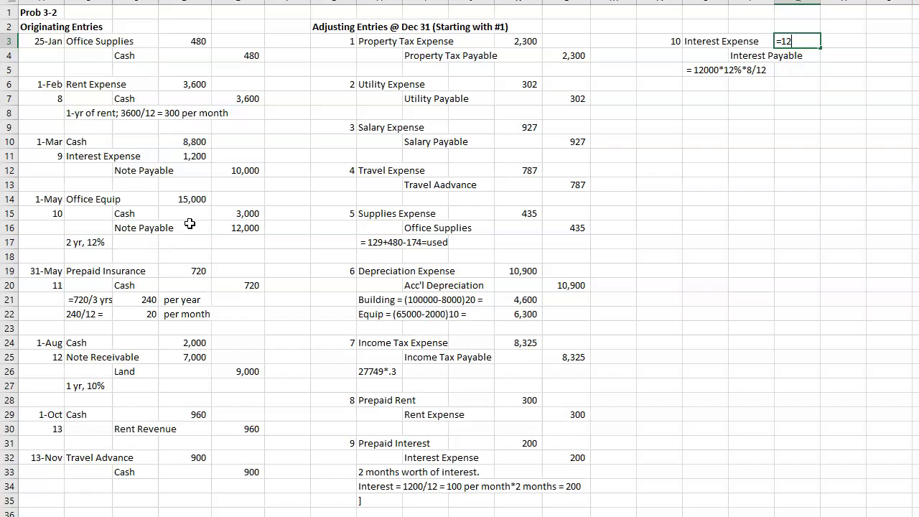
type("000*.12/8")
key("BackSpace")
key("BackSpace")
type("*8/12")
key("Return")
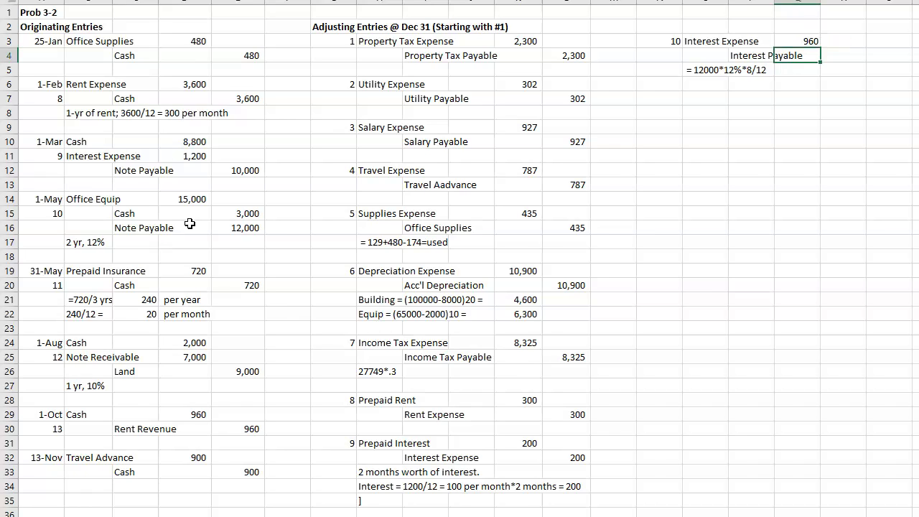
left_click(854, 51)
type("9")
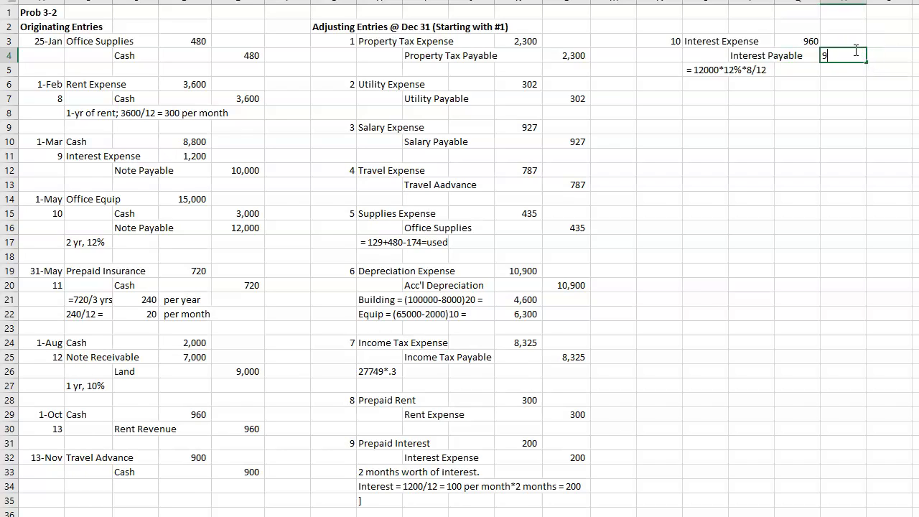
type("60")
key("Return")
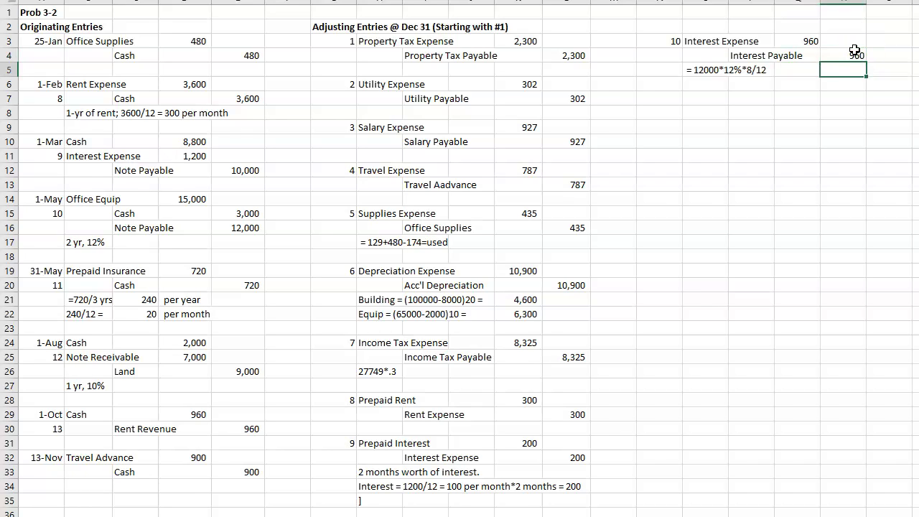
key("Down")
key("Down")
key("Left")
key("Left")
key("Left")
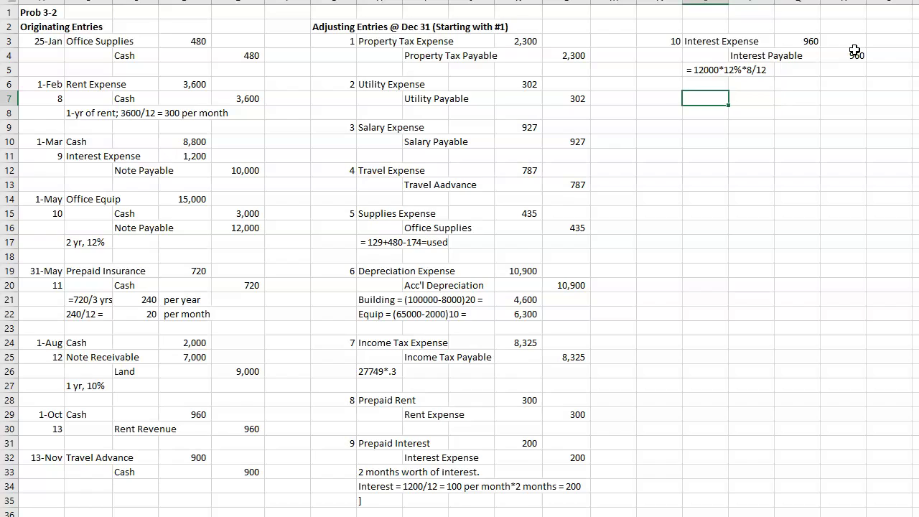
- Enter Depr Expense over an indented Acc'l depr, with a =(15000-1500)/10 note below
type("Depr Expense")
key("Return")
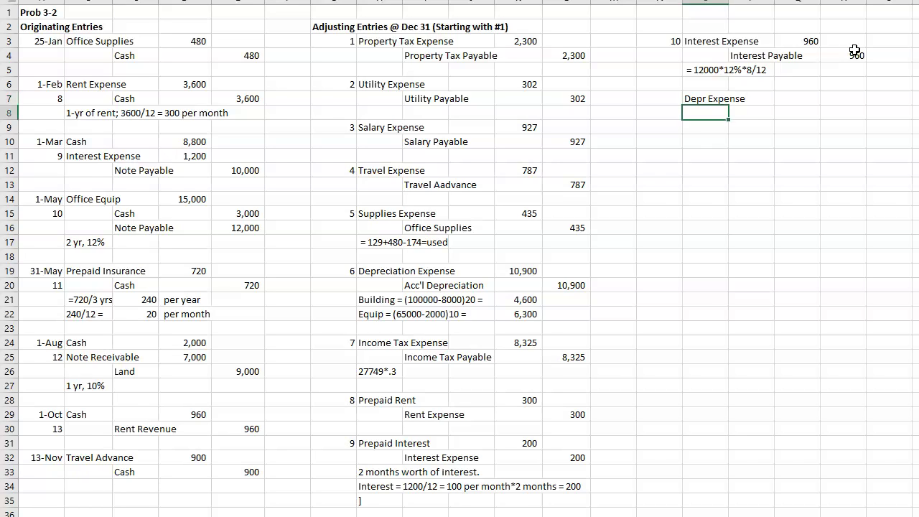
key("Tab")
type("Acc")
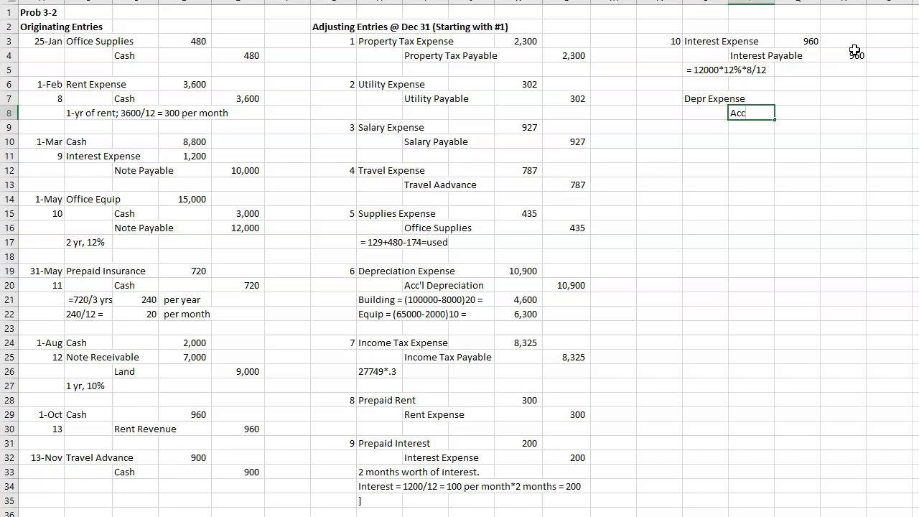
type("'l depr")
key("Tab")
key("Up")
key("Down")
key("Down")
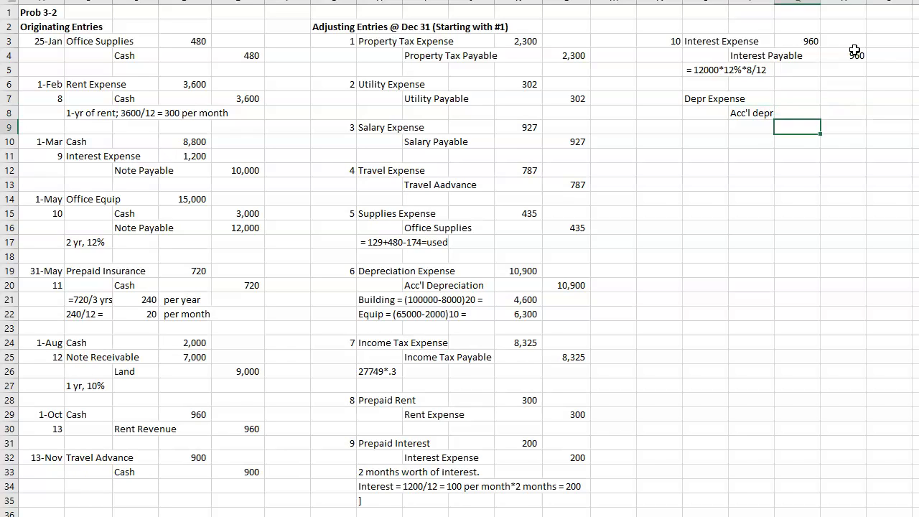
key("Left")
key("Left")
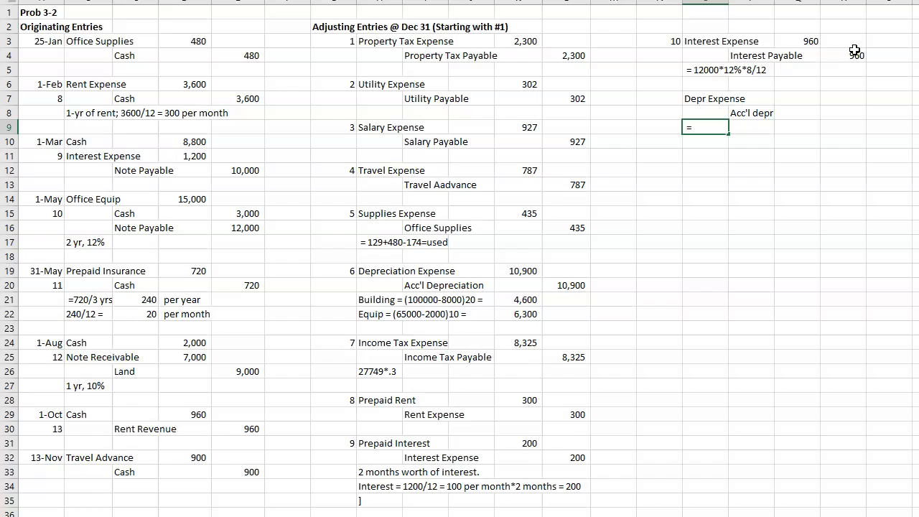
type("= (15000-1500)/10")
key("Return")
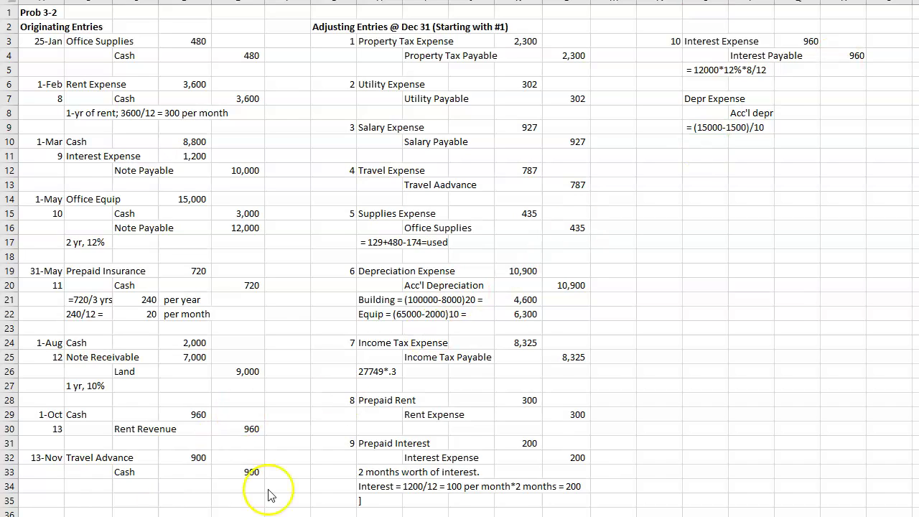
left_click(798, 97)
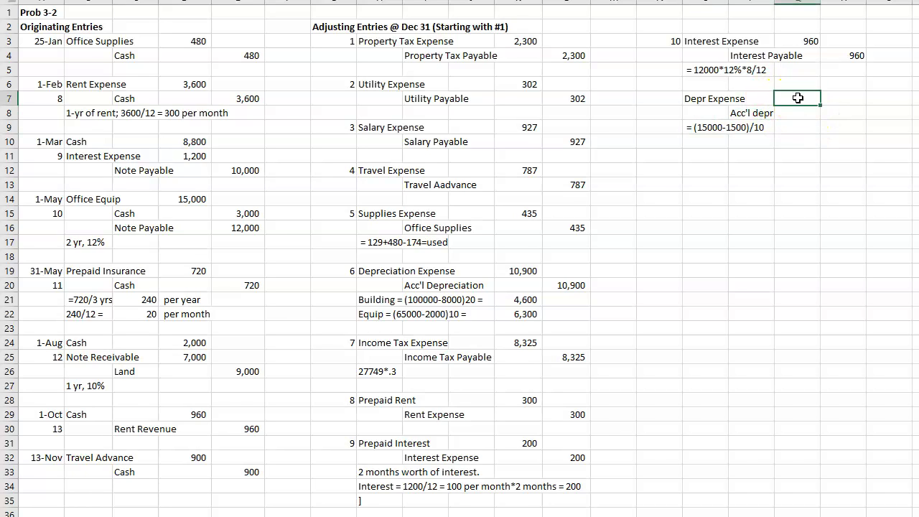
- Enter =(15000-1500)/10 as the Depr Expense amount and extend the note to 1350 per year *8/12
type("= (15000-1500)/10")
key("Return")
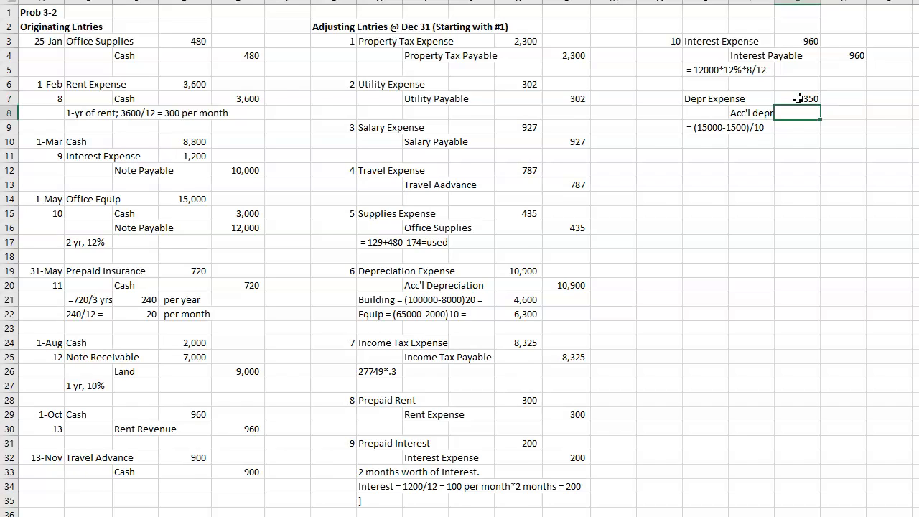
left_click(847, 115)
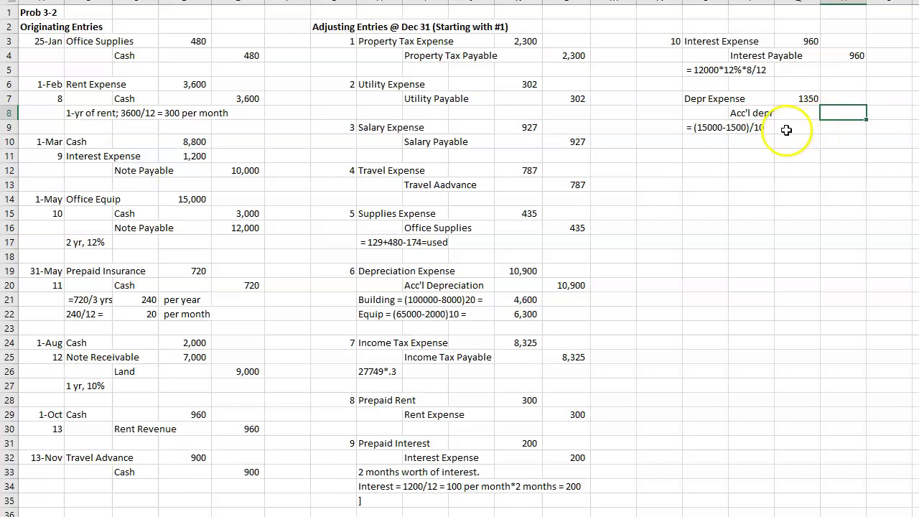
left_click(700, 128)
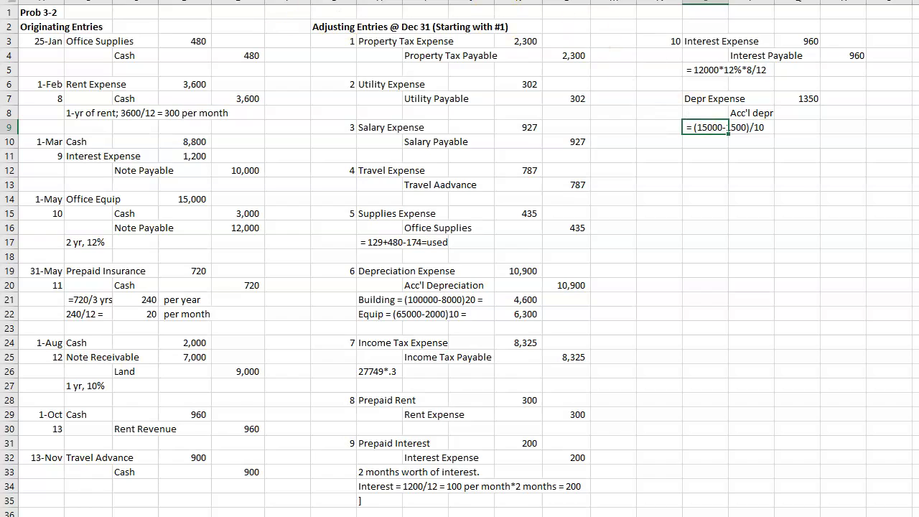
key("F2")
type("=1350 per")
key("BackSpace")
key("BackSpace")
key("BackSpace")
key("BackSpace")
key("BackSpace")
key("BackSpace")
key("BackSpace")
key("BackSpace")
type("yea")
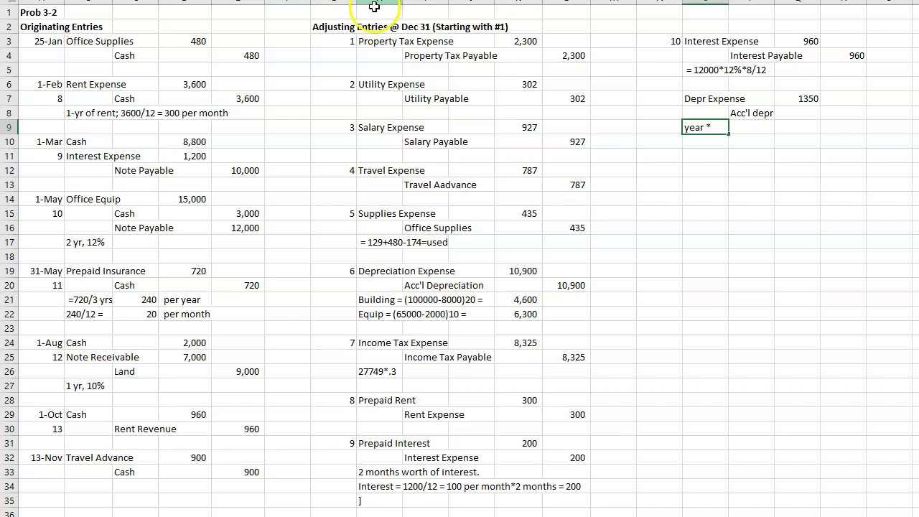
double_click(718, 127)
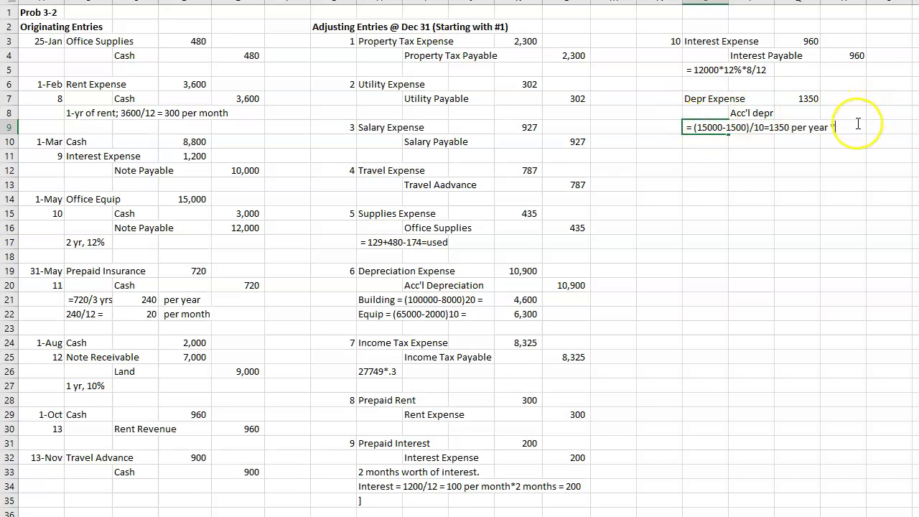
type("8/12")
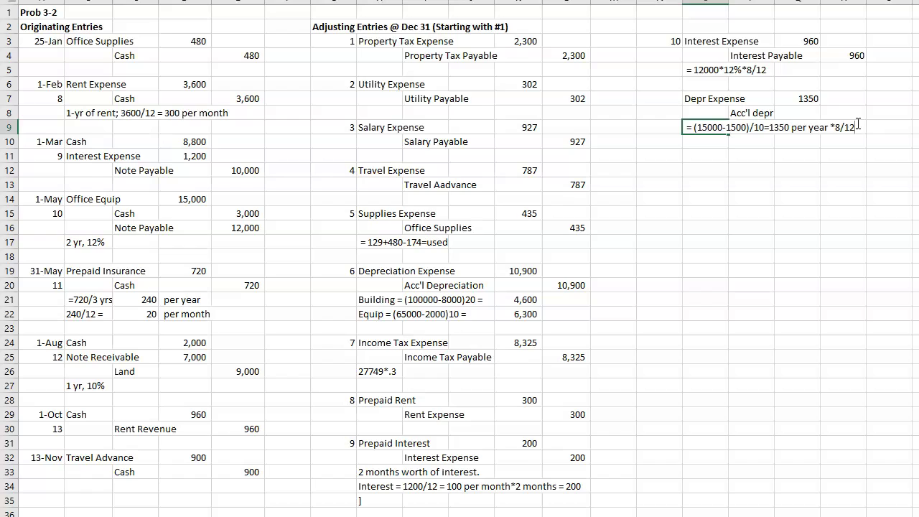
key("Return")
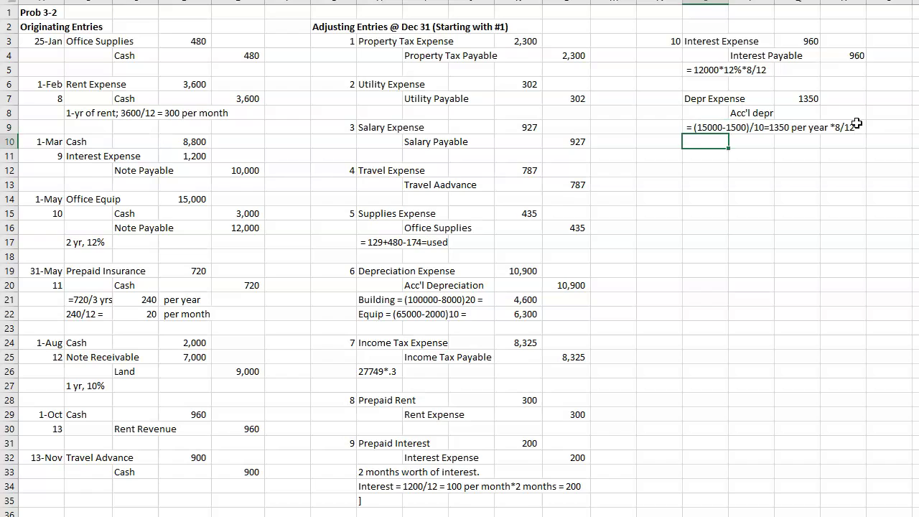
- Prorate the depreciation with *8/12 to 900, and credit Acc'l depr 900 via =Q7
left_click(808, 98)
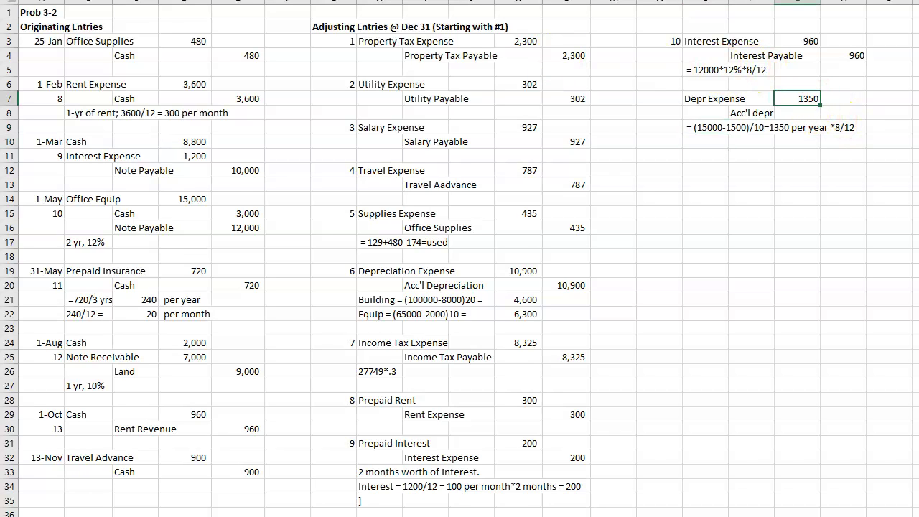
key("F2")
key("Home")
key("End")
type("*8/12")
key("Return")
key("Right")
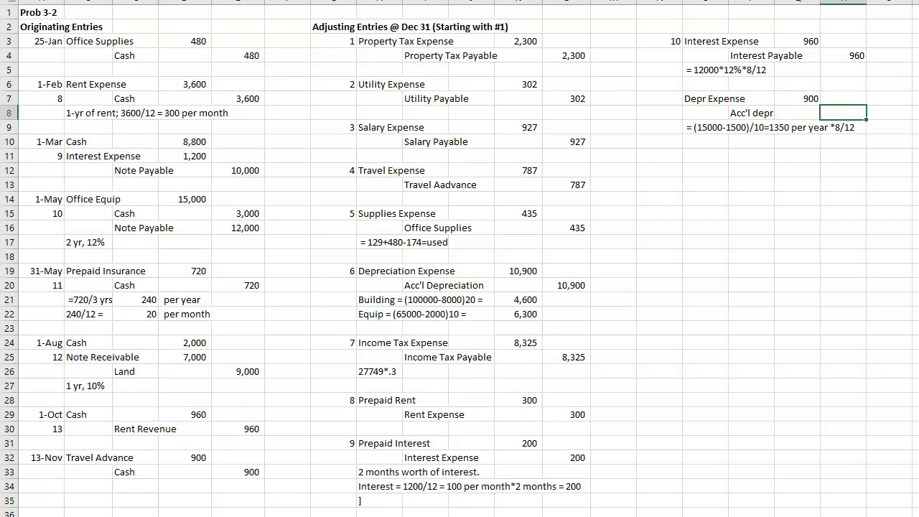
type("=q7")
key("Return")
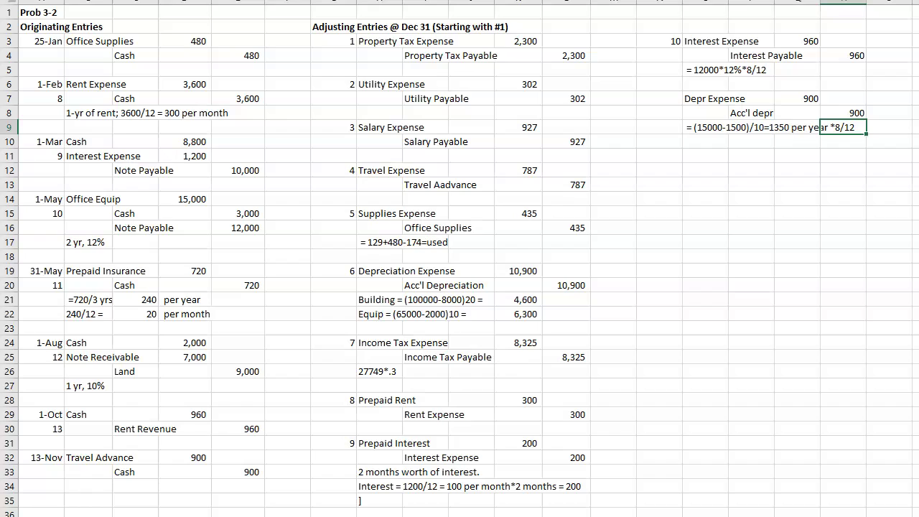
- Record entry 11 as Insurance Expense to Prepaid Insurance, noted 'for 7 month *20 per month'
key("Down")
key("Down")
key("Left")
key("Left")
key("Left")
key("Left")
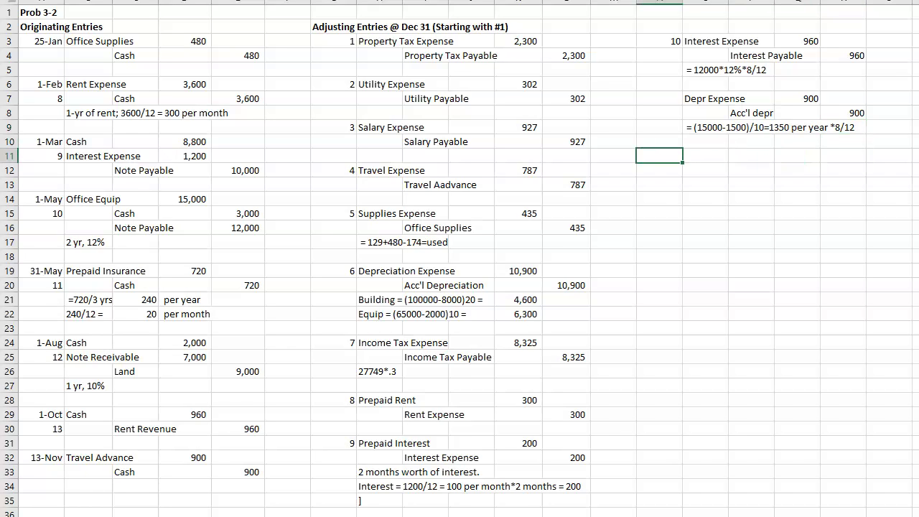
type("11")
key("Right")
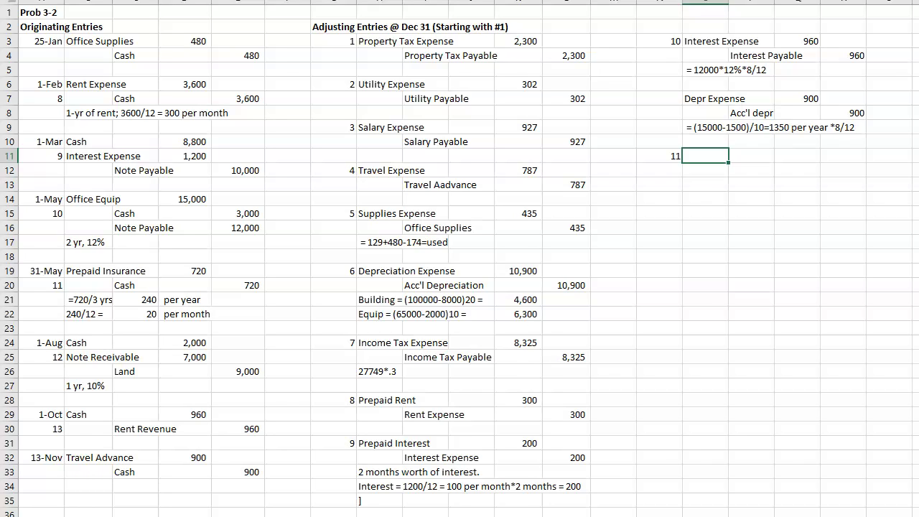
type("Insurance Expense")
key("Return")
key("Right")
type("Pre")
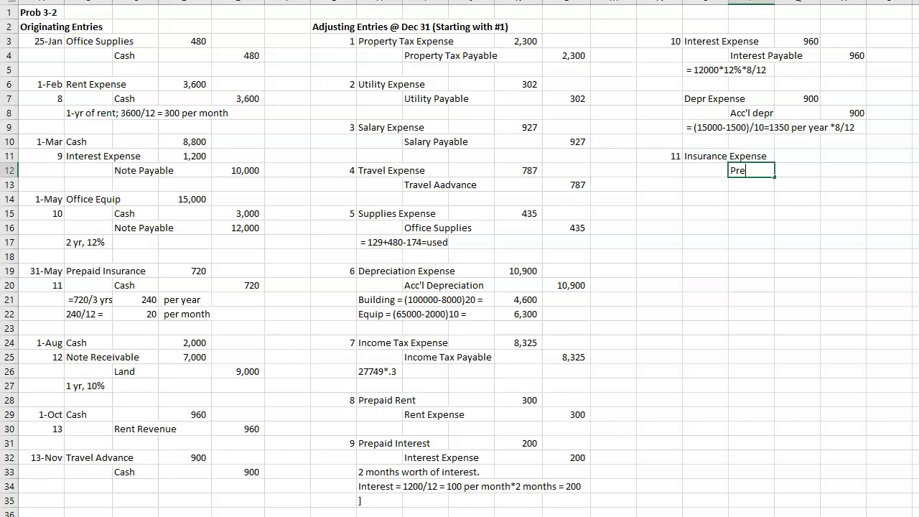
type("paid Insurance")
key("Return")
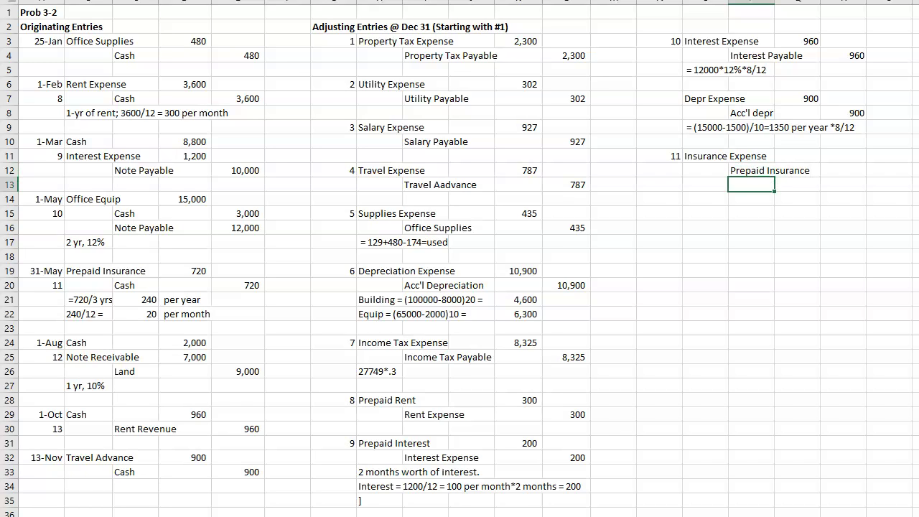
key("Left")
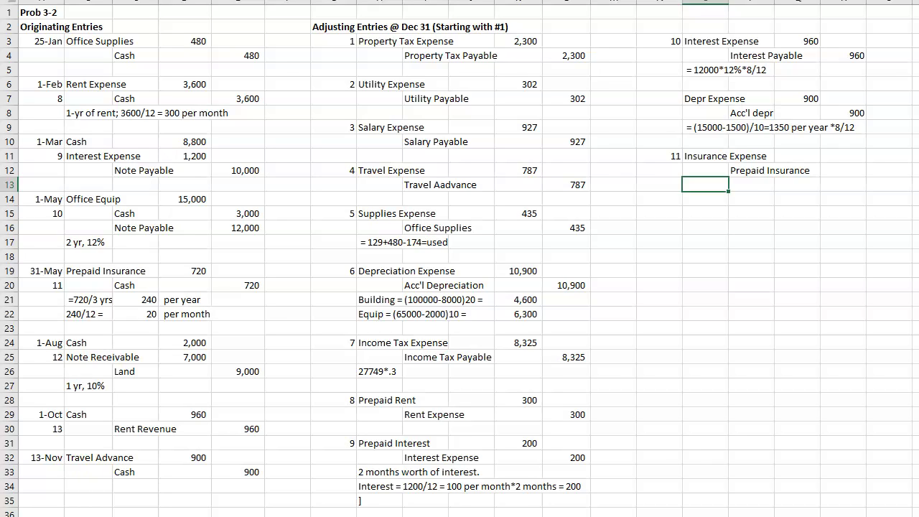
type("for 7")
type("month *20 per month")
- Enter the 140 amounts: =7*20 as the Insurance Expense debit and 140 as the Prepaid Insurance credit
key("Right")
key("Right")
key("Right")
key("Up")
key("Up")
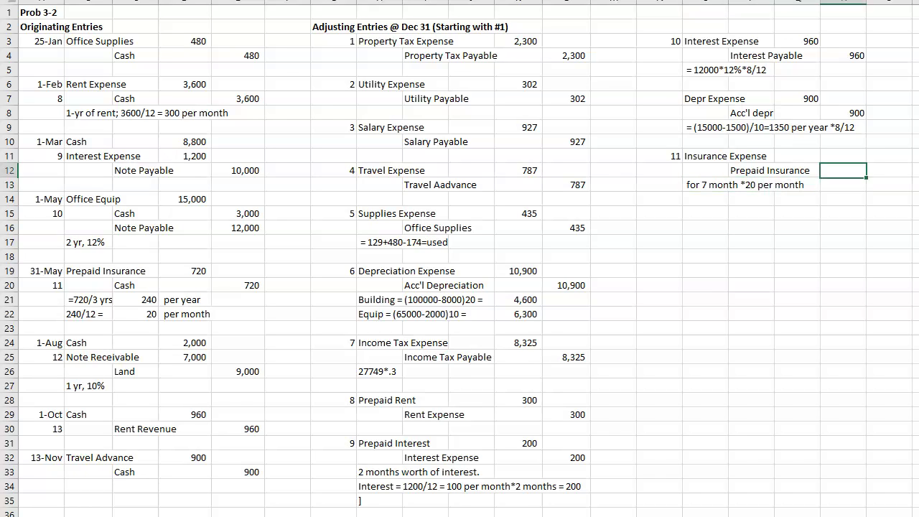
key("Left")
type("=7*20")
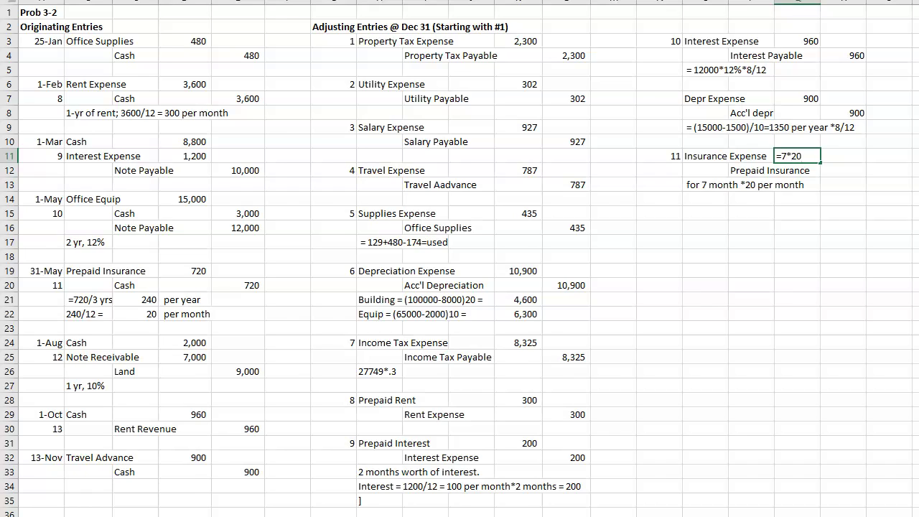
key("Return")
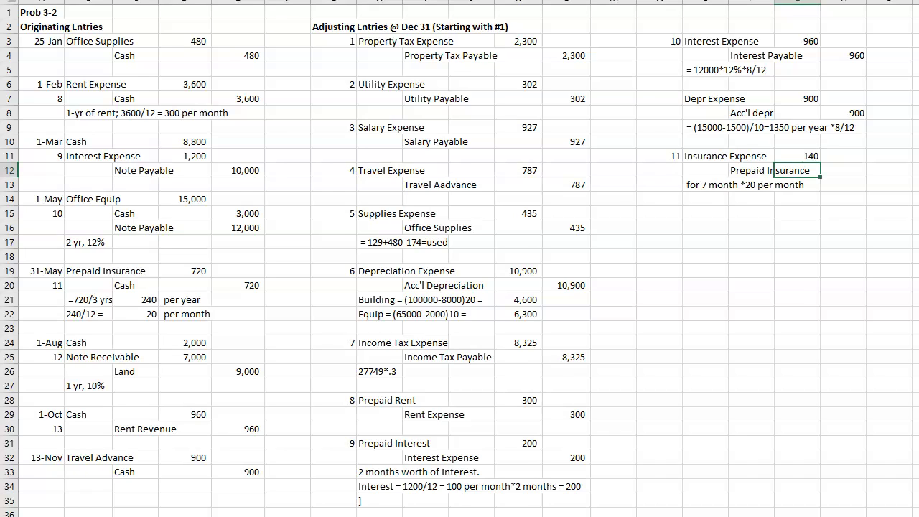
left_click(840, 168)
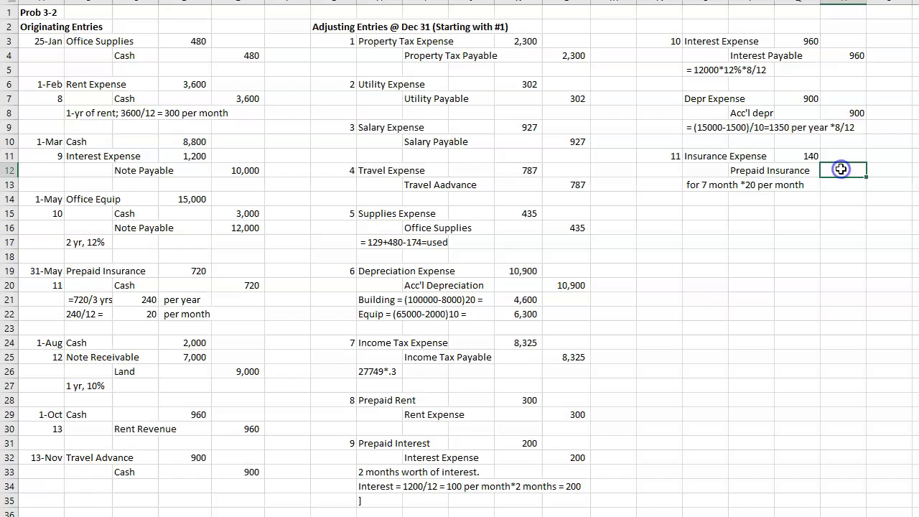
type("140")
key("Return")
key("Return")
key("Return")
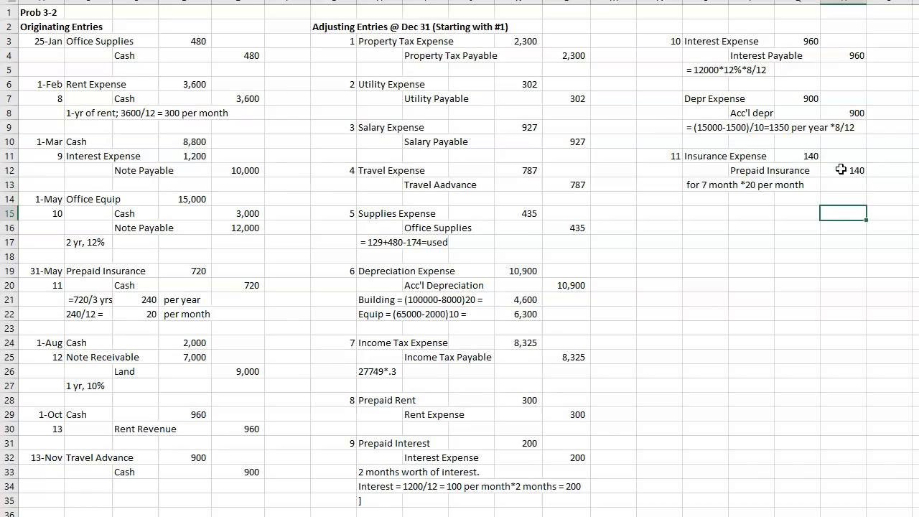
key("Left")
key("Left")
key("Left")
key("Left")
- Number entry 12 and enter Interest Receivable as the debit and Interest Revenue as the credit account
type("12")
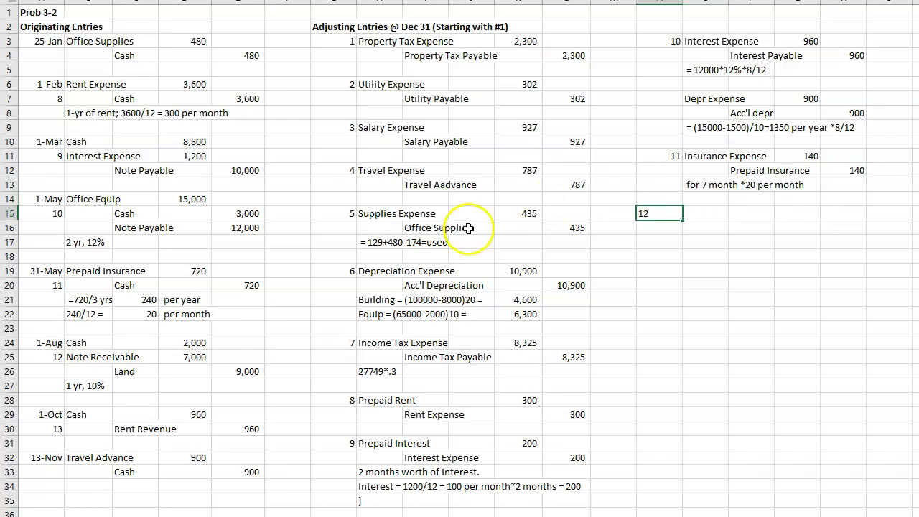
left_click(100, 359)
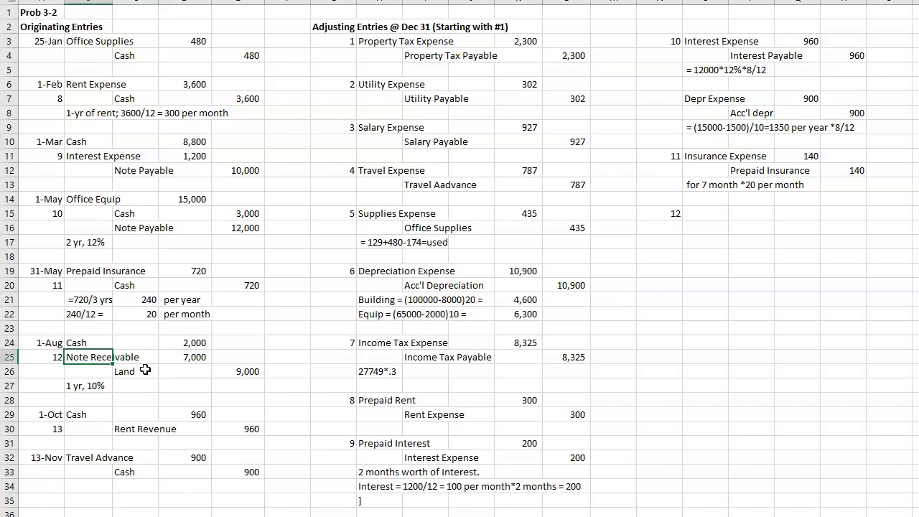
left_click(722, 214)
type("Inr")
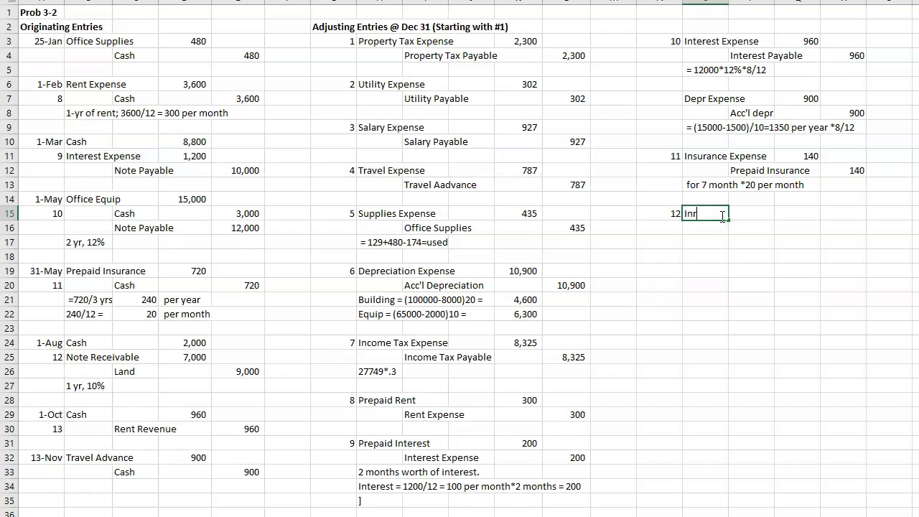
key("BackSpace")
type("terest Receivable")
key("Return")
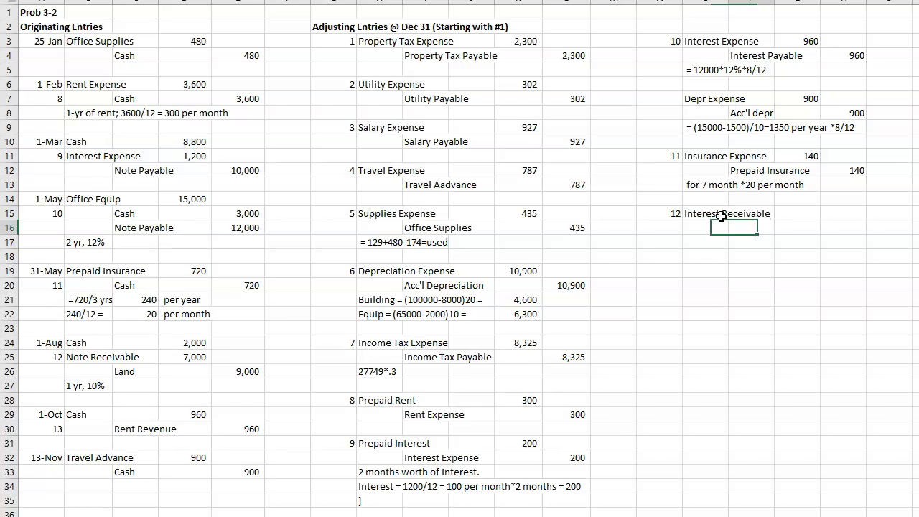
key("Tab")
type("Interest Revenue")
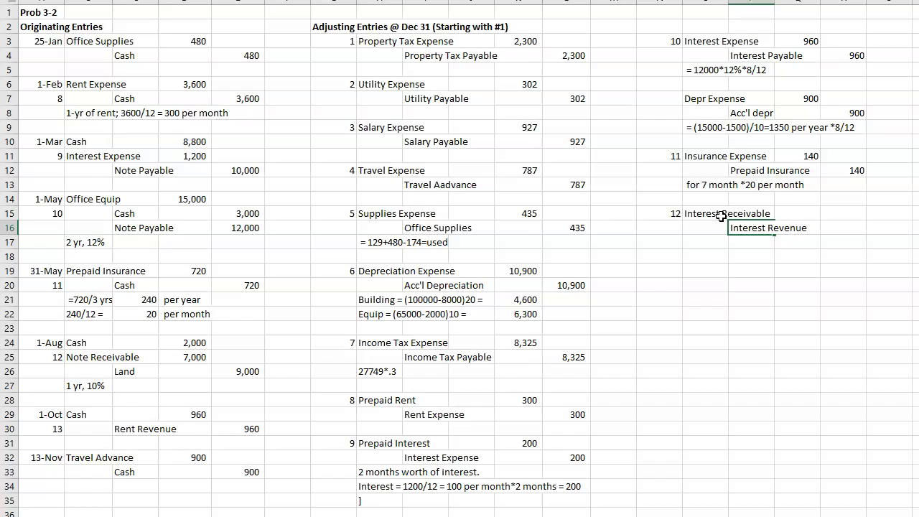
key("Return")
- Add the note =7000*.10*5/12 and enter =7000*.1*5/12 as the Interest Receivable amount
type("=")
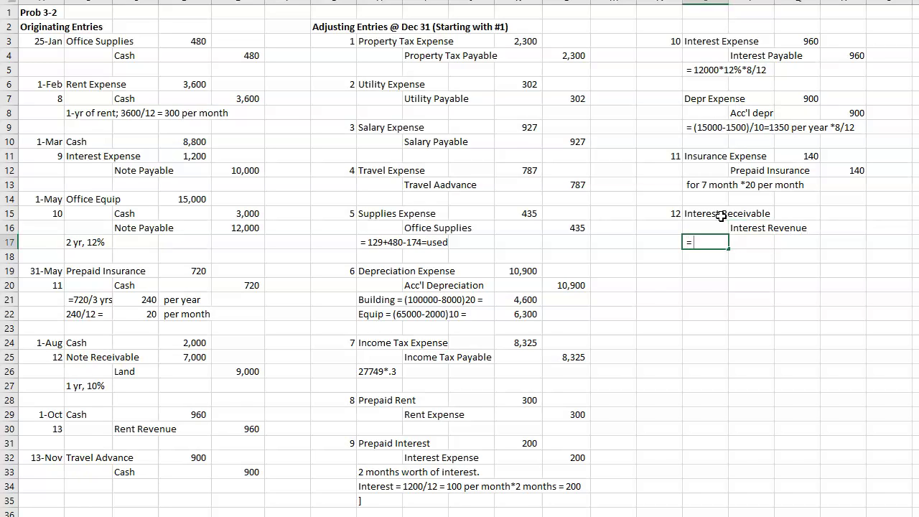
type("7000*.10*5/12")
key("Return")
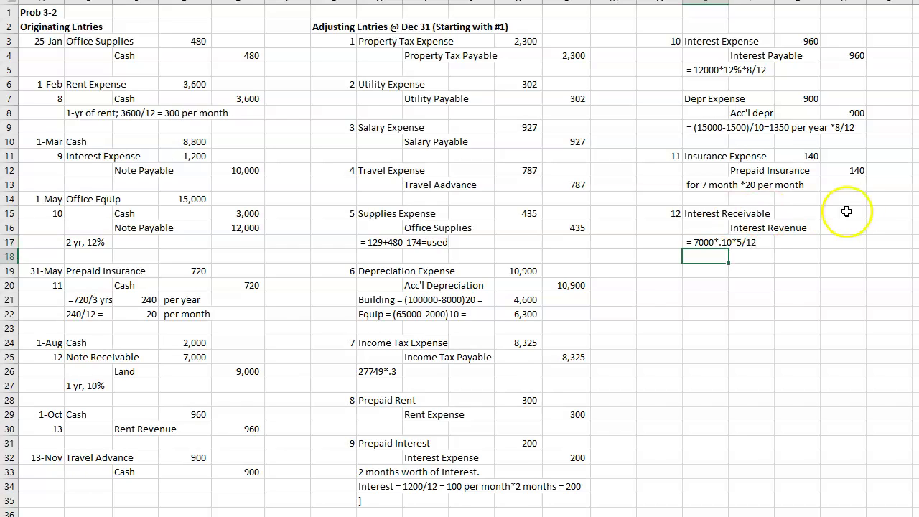
left_click(809, 209)
type("=")
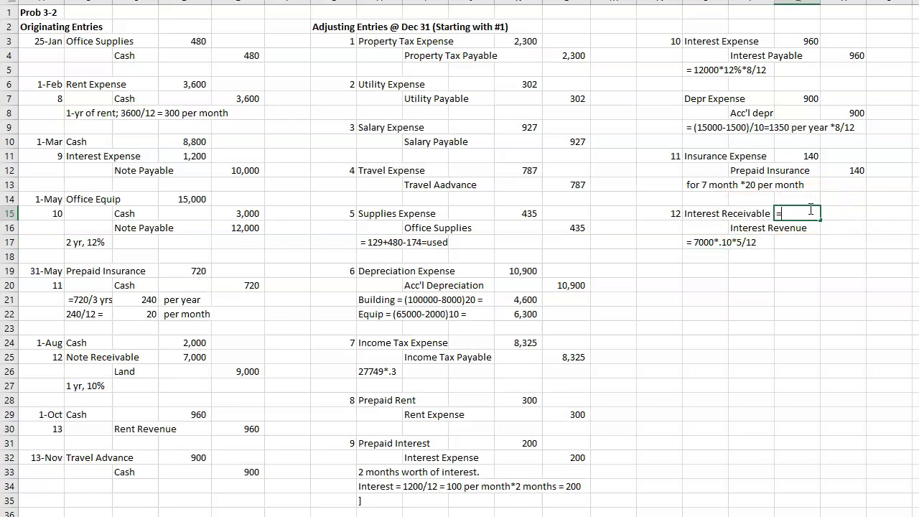
type("7000*.1*5/12")
key("Return")
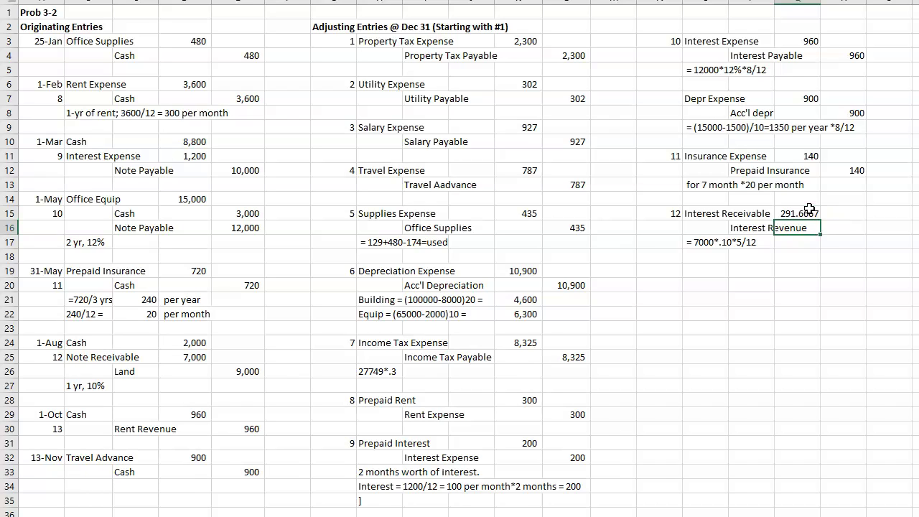
- Reduce the interest amount's decimals to show 292 and set the Interest Revenue credit to =P15
mouse_move(809, 209)
left_mouse_down()
mouse_move(814, 298)
mouse_move(811, 230)
mouse_move(799, 213)
left_mouse_up()
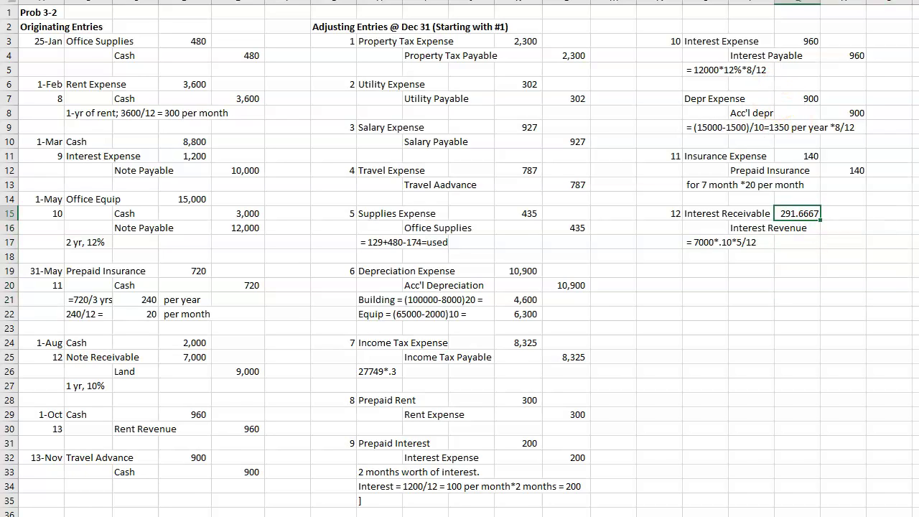
key("ctrl+shift+1")
key("alt+h")
key("9")
key("alt+h")
key("9")
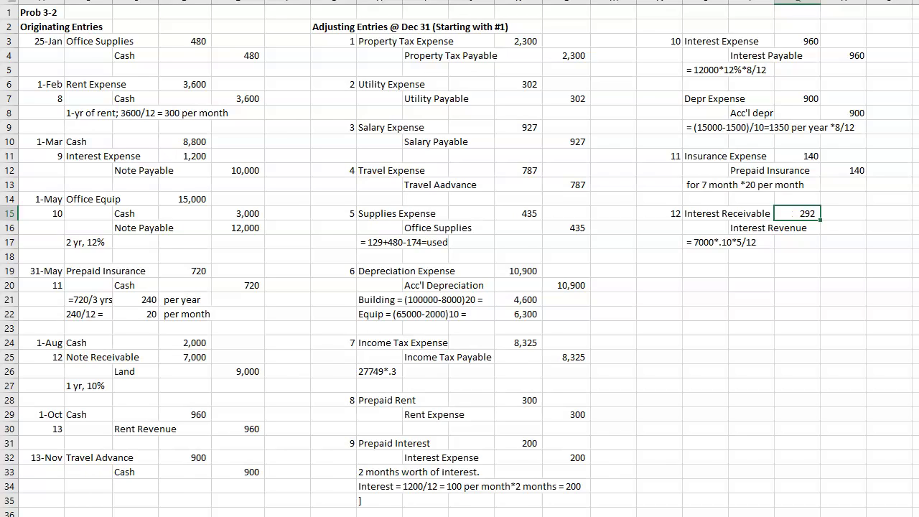
left_click(842, 228)
type("=p15")
key("Return")
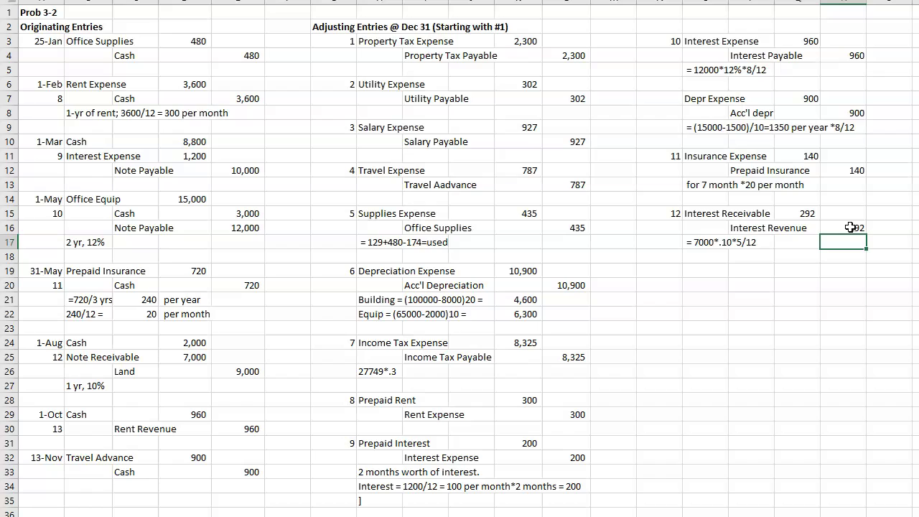
key("Down")
key("Down")
key("Left")
key("Left")
key("Left")
key("Left")
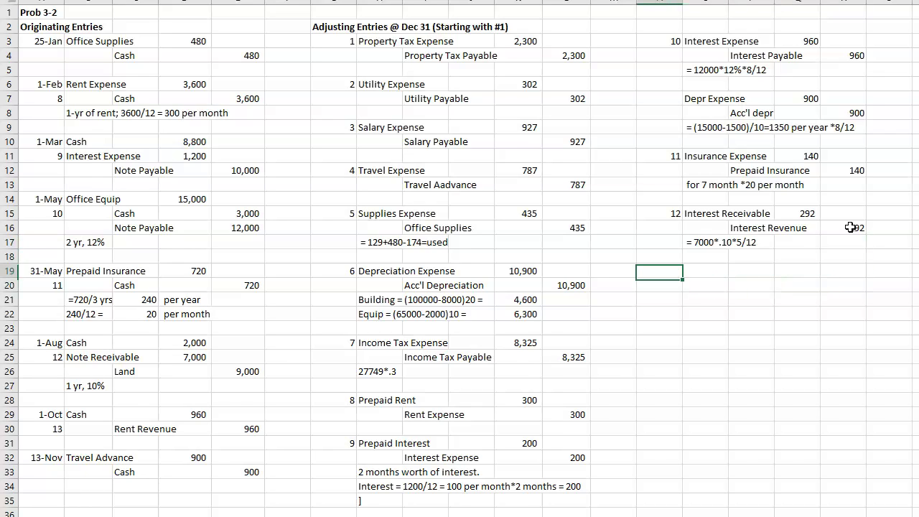
- Number the next adjusting entry 13
type("13")
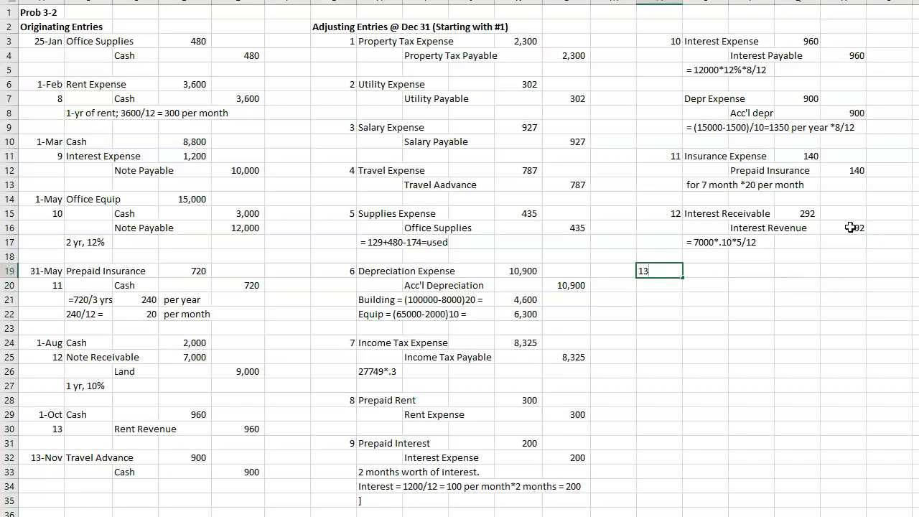
key("Return")
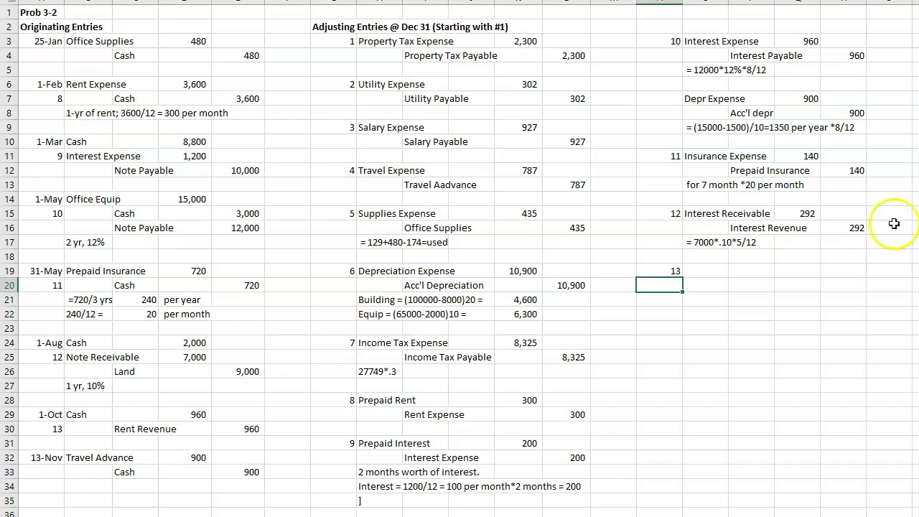
left_click(713, 270)
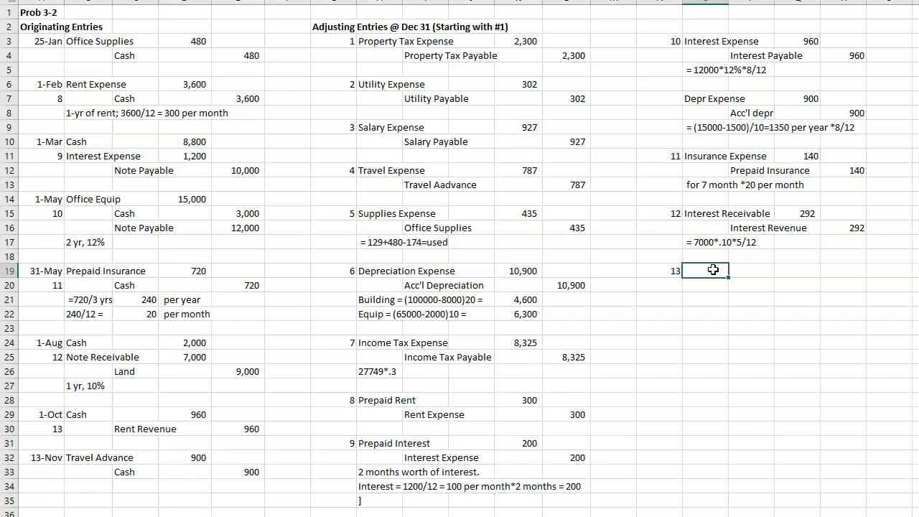
- Add the note '8 months worth in advance' under the 1-Oct Rent Revenue entry
left_click(98, 441)
type("8")
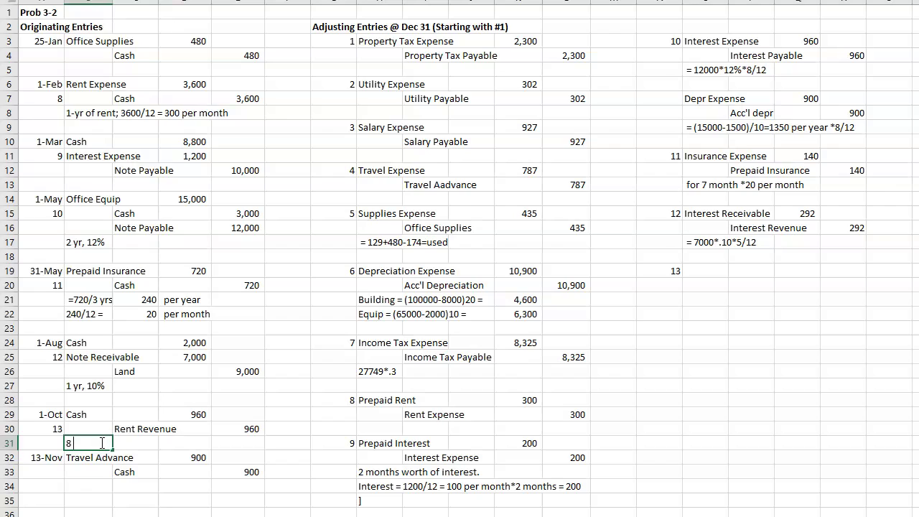
type(" months worth in advance")
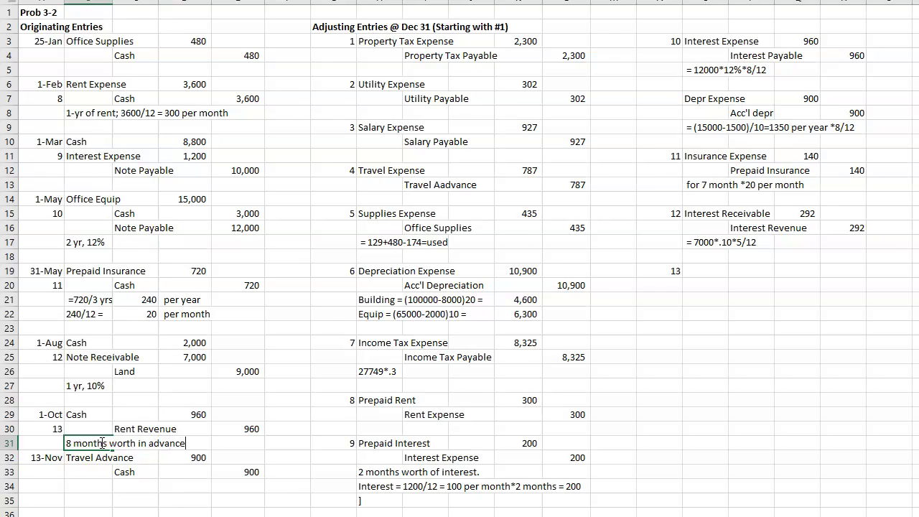
key("Return")
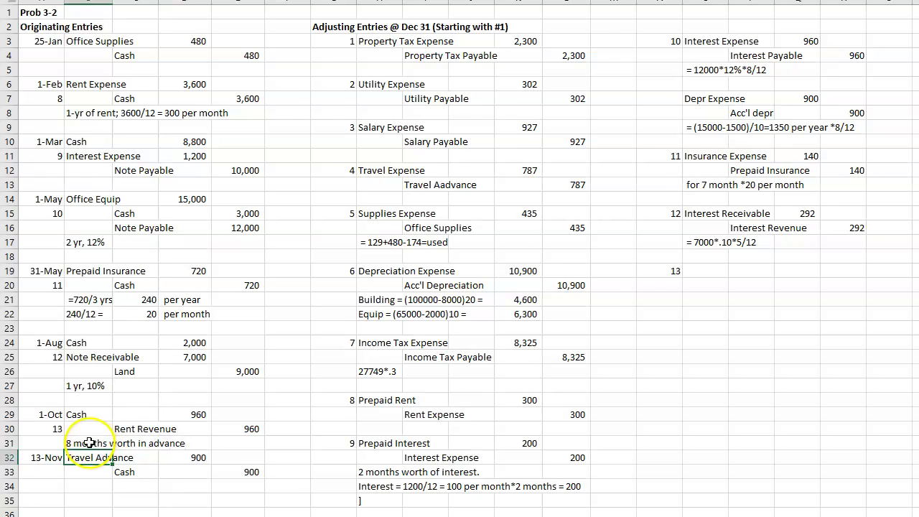
left_click(92, 443)
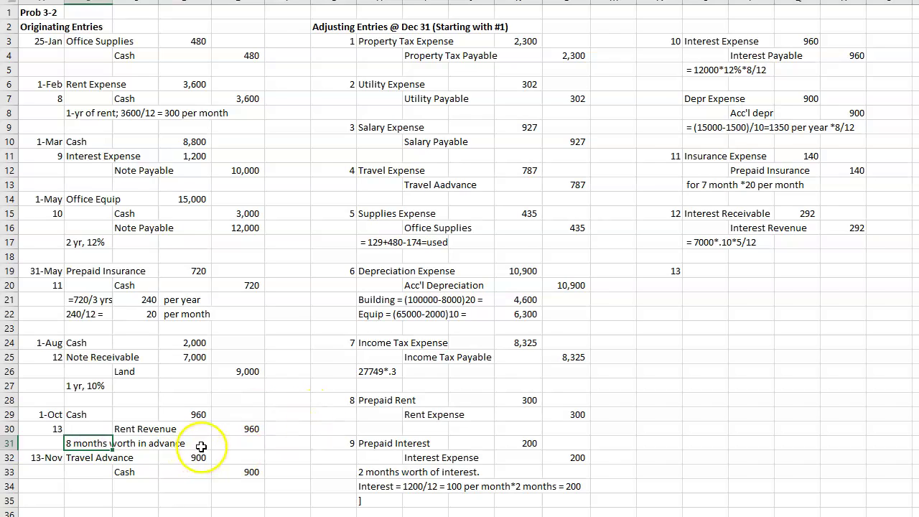
- Enter Rent Revenue as the debit and Unearned Rent Revenue as the credit account for entry 13
left_click(718, 272)
type("Rent ")
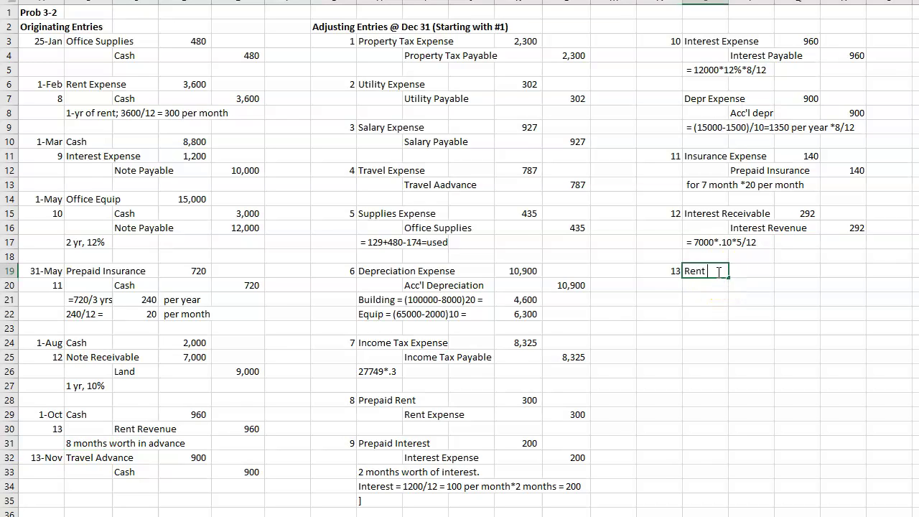
type("Revenue")
key("Return")
key("Tab")
type("Unearne")
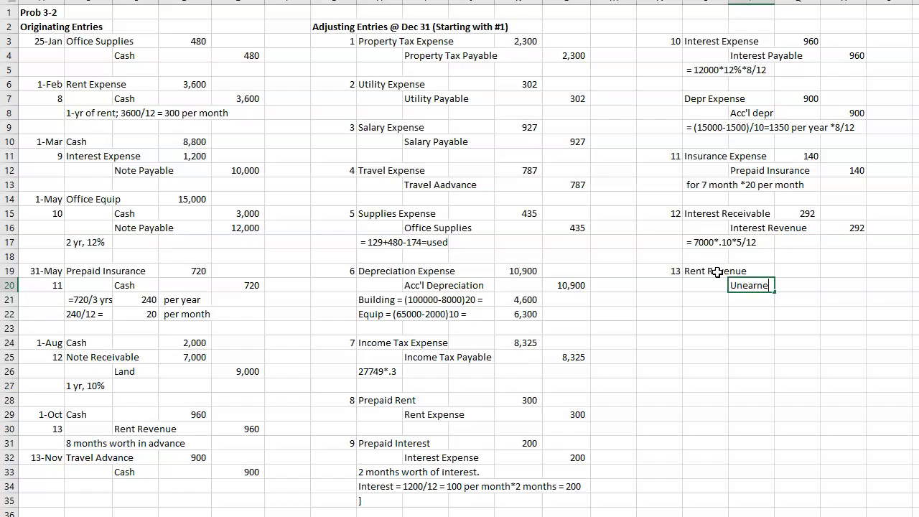
type("d Rent Revenue")
key("Return")
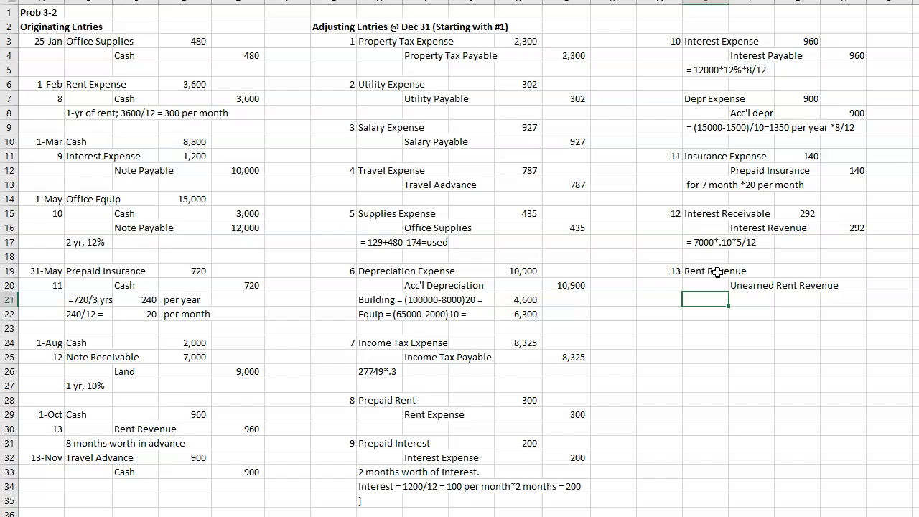
- Add the note '=960/8*5 months left unearned' below the entry
key("F2")
type("=960/8*3")
key("BackSpace")
type("5 months left un")
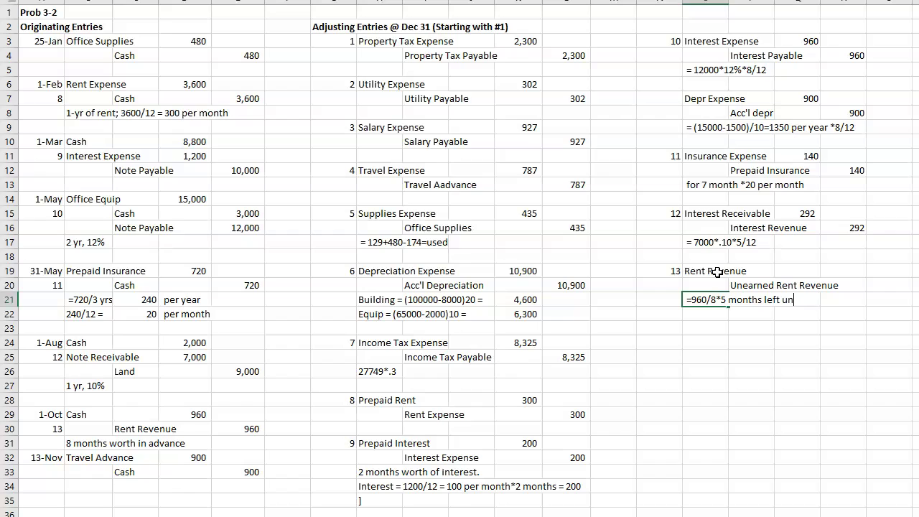
type("earned")
key("Return")
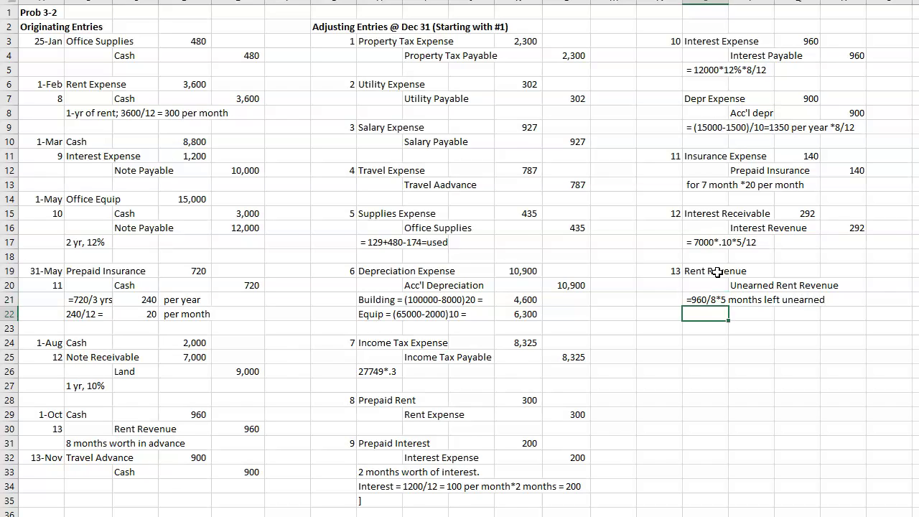
- Enter 600 on both sides (=960*5/8 debit) and widen the column to fit Unearned Rent Revenue
key("Up")
key("Up")
key("Up")
key("Right")
key("Right")
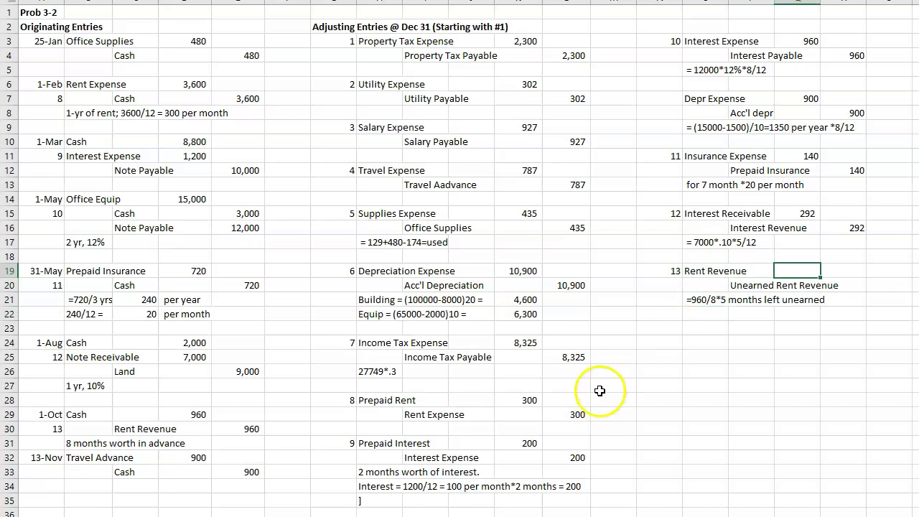
type("=960")
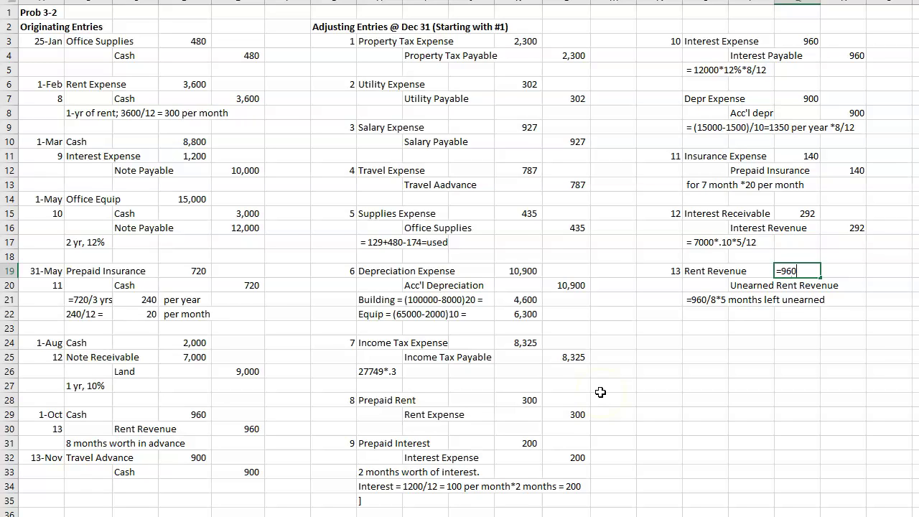
type("*5/8")
key("Return")
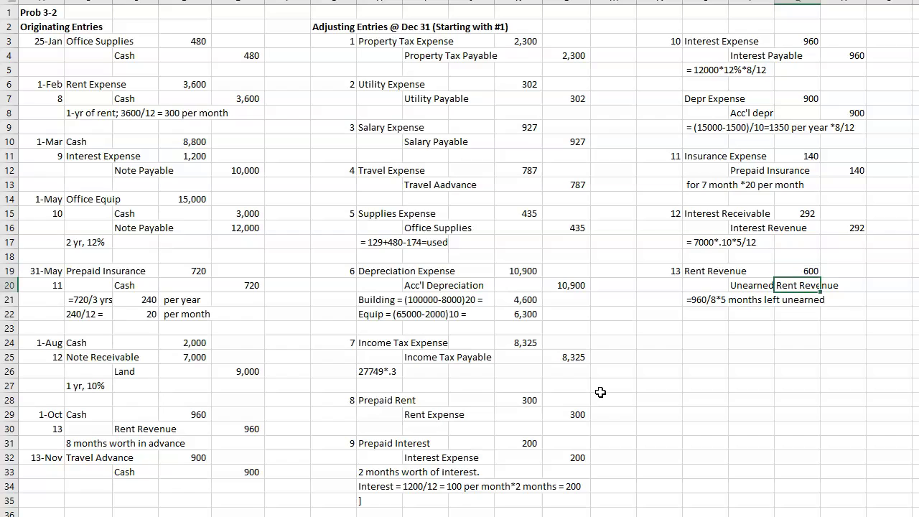
key("Right")
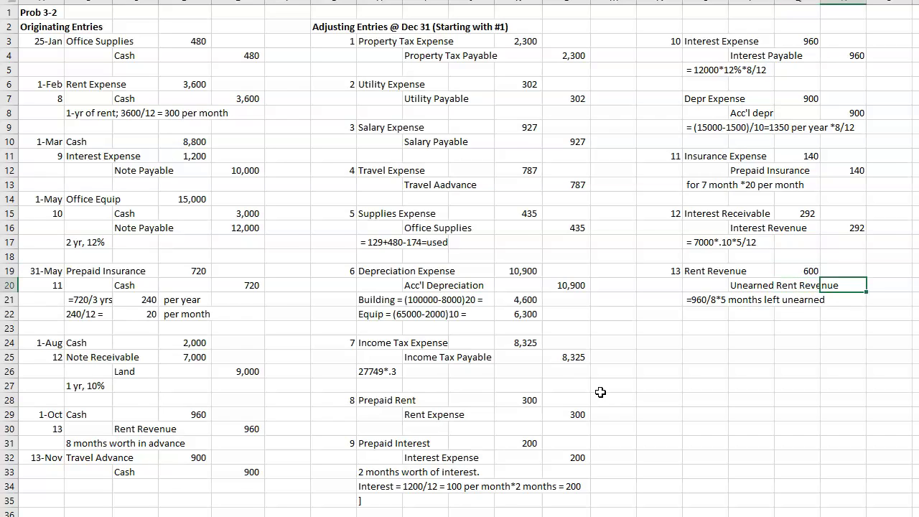
type("600")
key("Return")
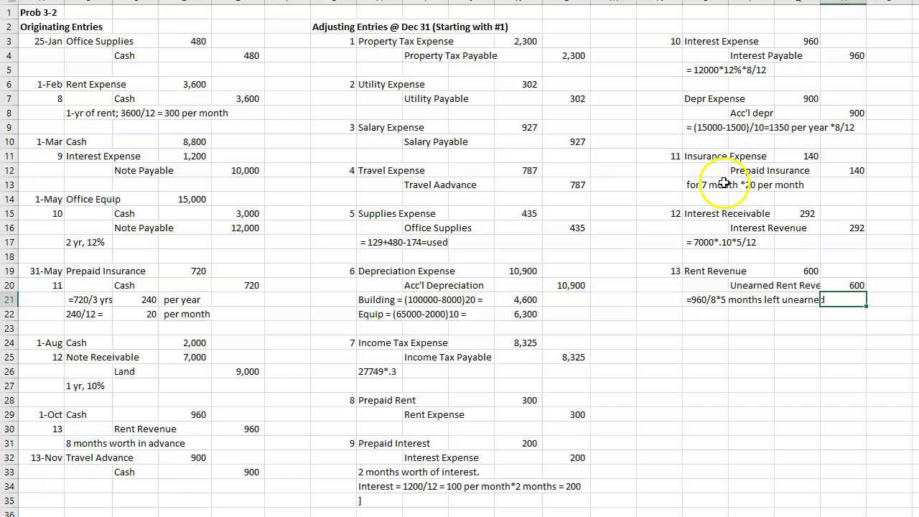
left_click_drag(821, 3, 838, 6)
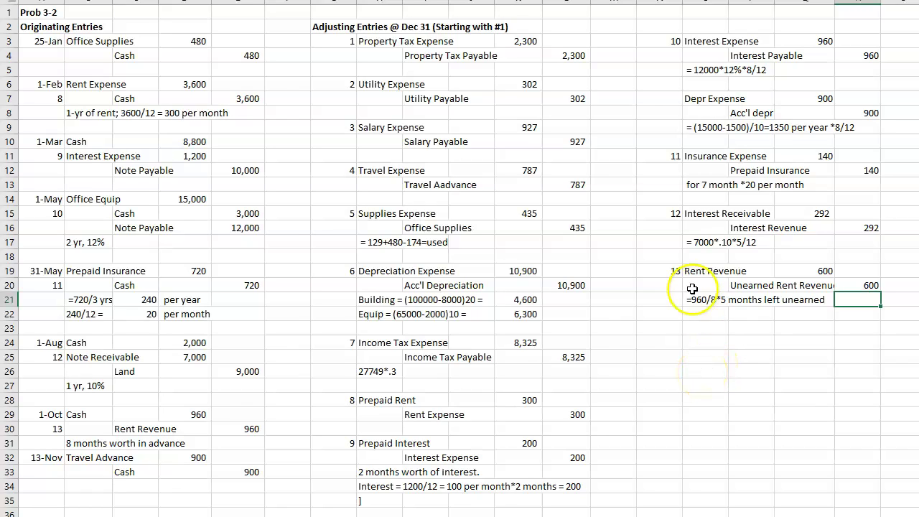
- Delete the stray ']' in J35 below entry 9's interest note
left_click(668, 29)
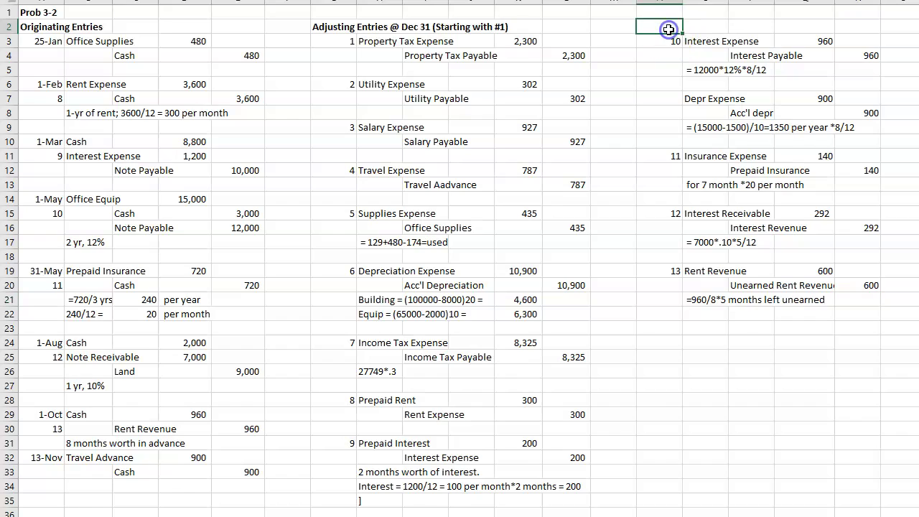
left_click(710, 334)
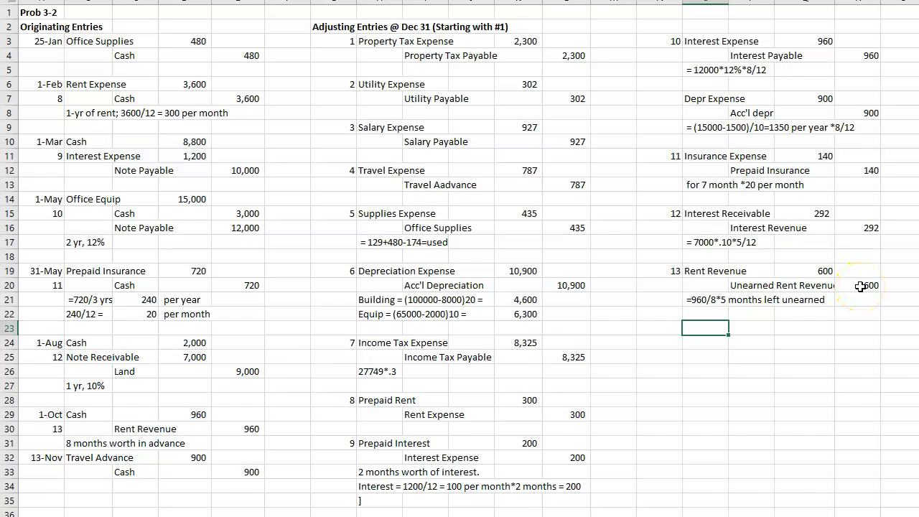
left_click(372, 503)
key("Delete")
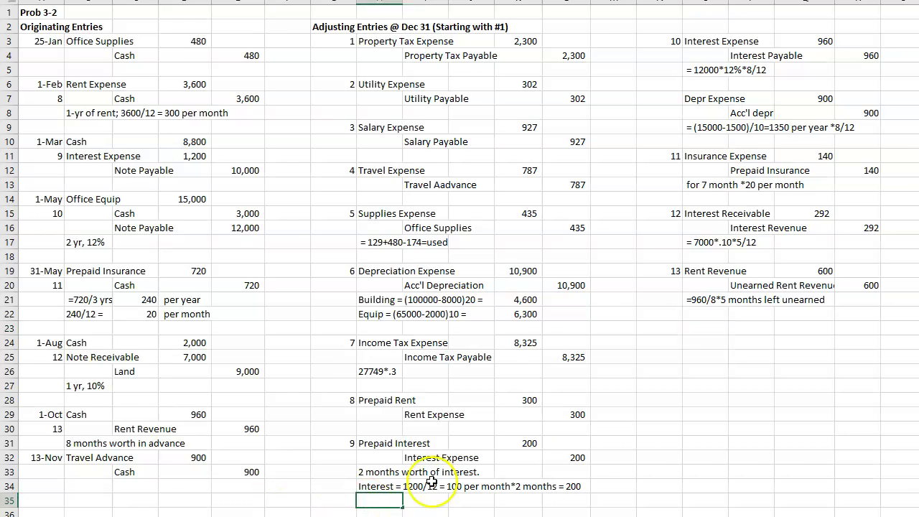